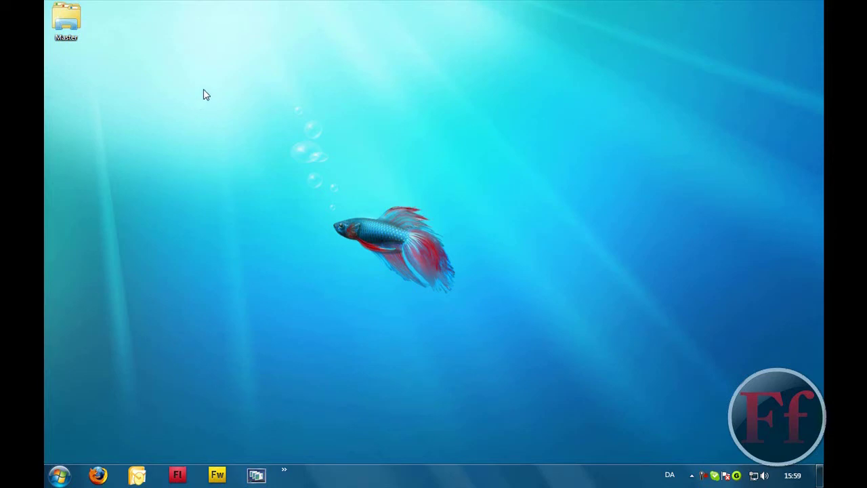
Slide out the hidden program launcher dock from the left edge of the desktop
{"action": "left_click_drag", "start_coordinate": [241, 80], "coordinate": [264, 100]}
Launch Camtasia Studio, then bring up Fireworks on Untitled-2.png and marquee-select, then deselect, the Ff logo
{"action": "mouse_move", "coordinate": [44, 244]}
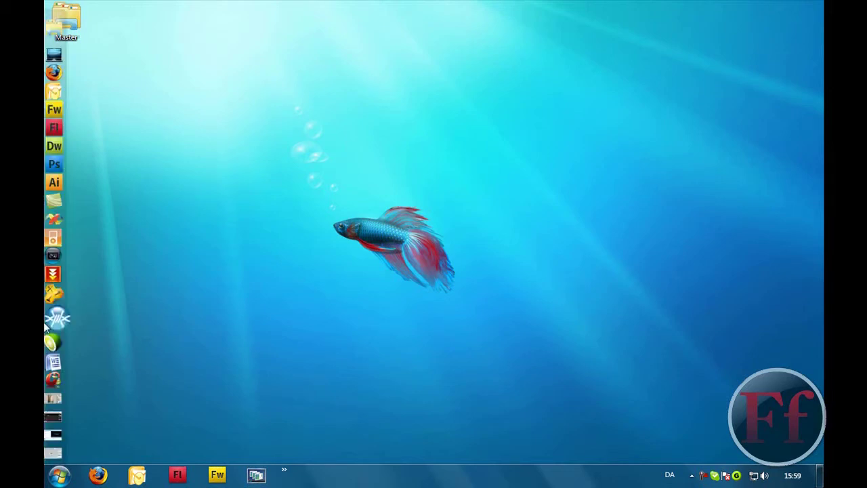
{"action": "left_click", "coordinate": [55, 431]}
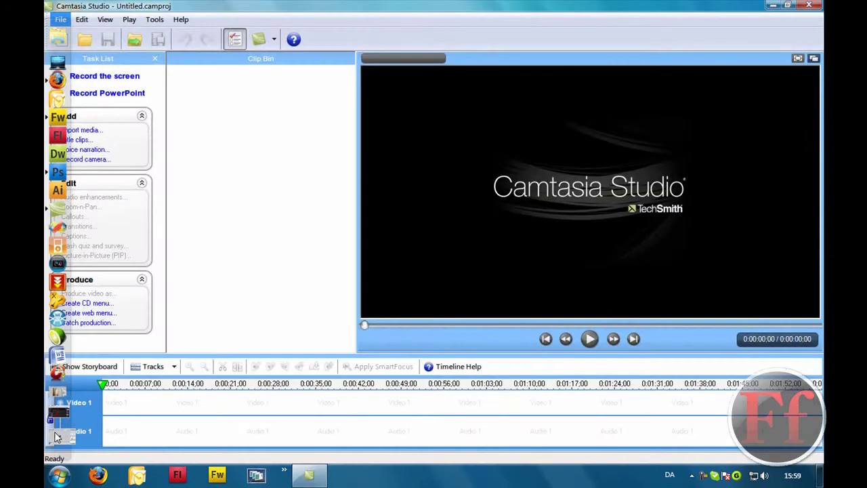
{"action": "left_click", "coordinate": [57, 435]}
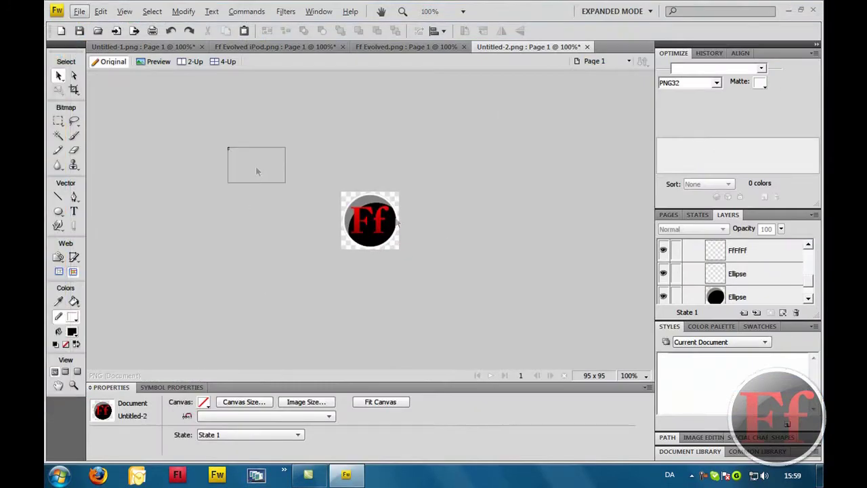
{"action": "left_click_drag", "start_coordinate": [256, 170], "coordinate": [479, 249]}
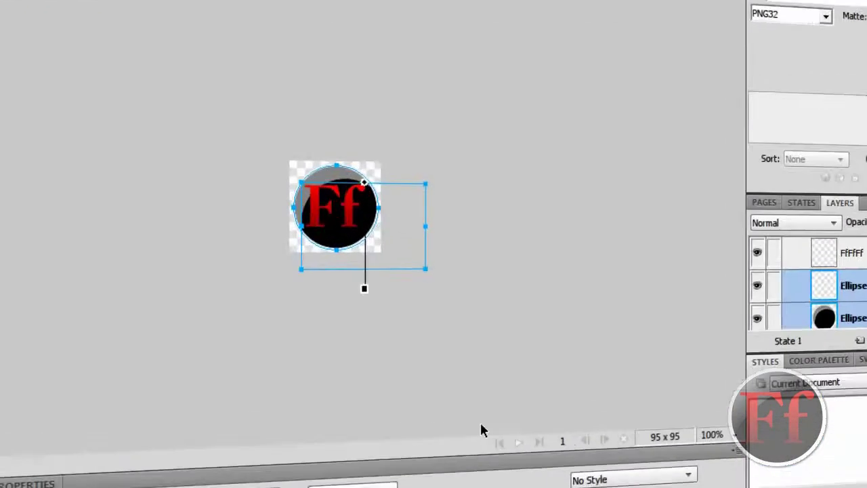
{"action": "left_click", "coordinate": [381, 228]}
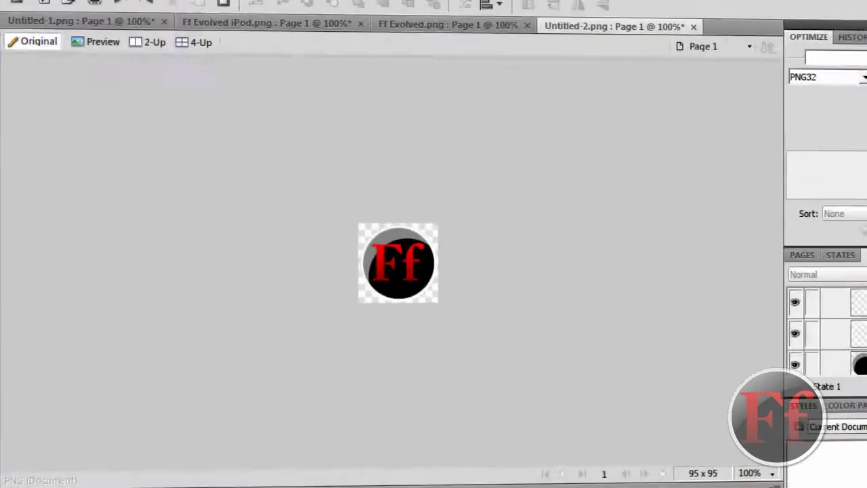
Create a new Fireworks document 95 pixels wide by 95 high with a Transparent canvas
{"action": "left_click", "coordinate": [11, 26]}
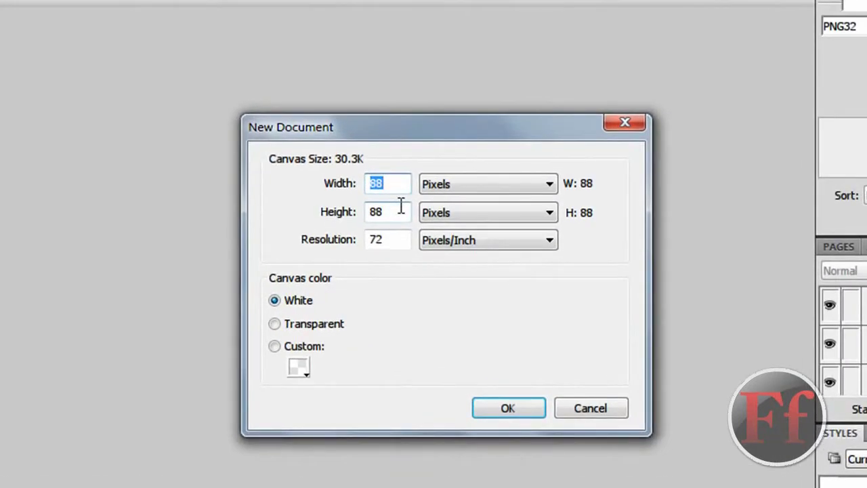
{"action": "type", "text": "905"}
{"action": "key", "text": "BackSpace"}
{"action": "key", "text": "BackSpace"}
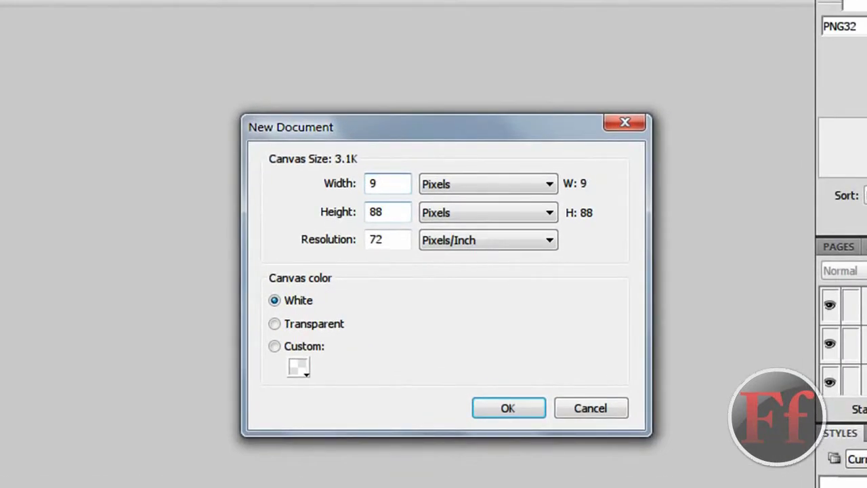
{"action": "type", "text": "5"}
{"action": "key", "text": "Tab"}
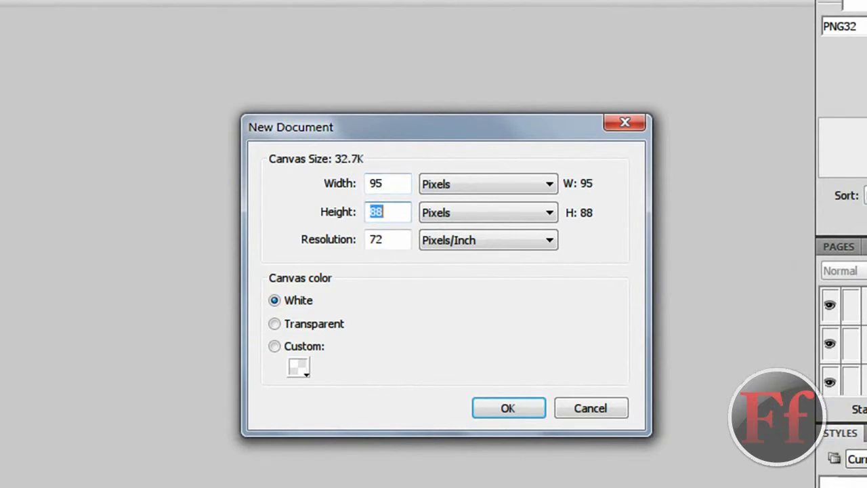
{"action": "type", "text": "95"}
{"action": "left_click", "coordinate": [299, 324]}
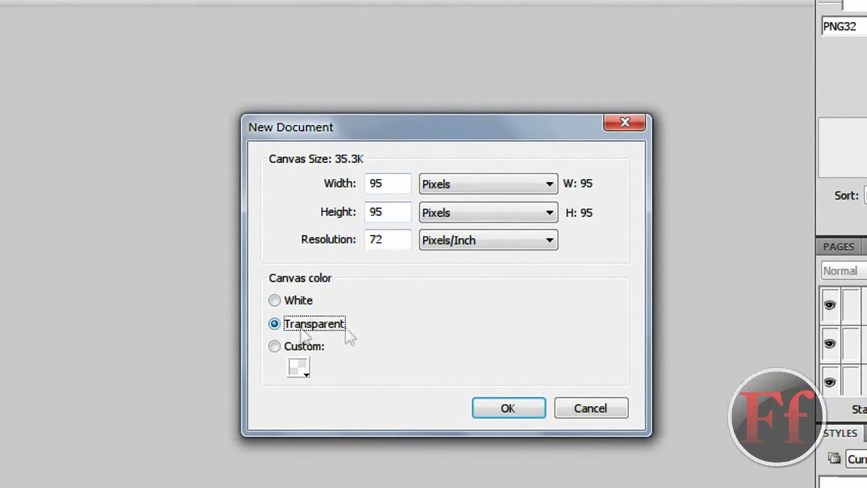
{"action": "left_click", "coordinate": [518, 406]}
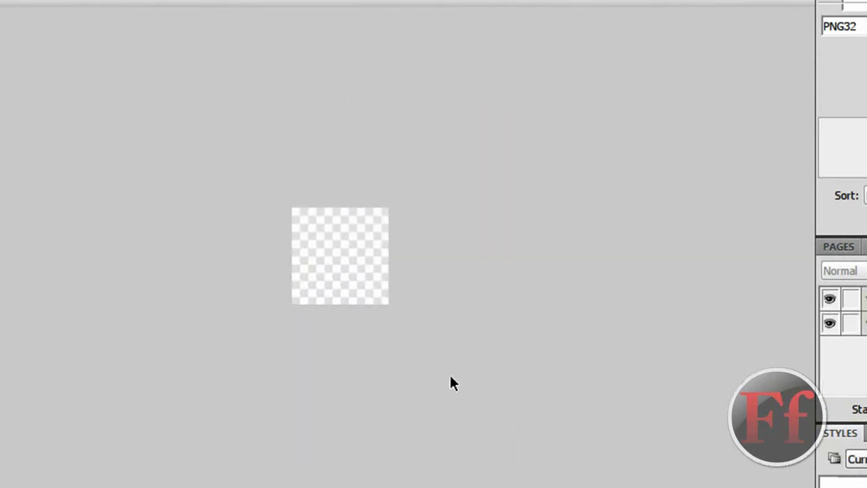
Draw a large black ellipse over the canvas with the Ellipse tool
{"action": "left_click_drag", "start_coordinate": [192, 120], "coordinate": [441, 346]}
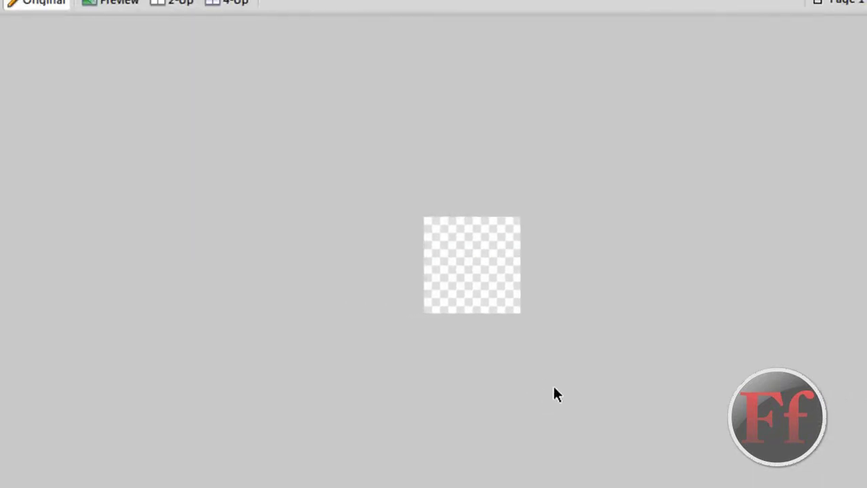
{"action": "left_click", "coordinate": [12, 255]}
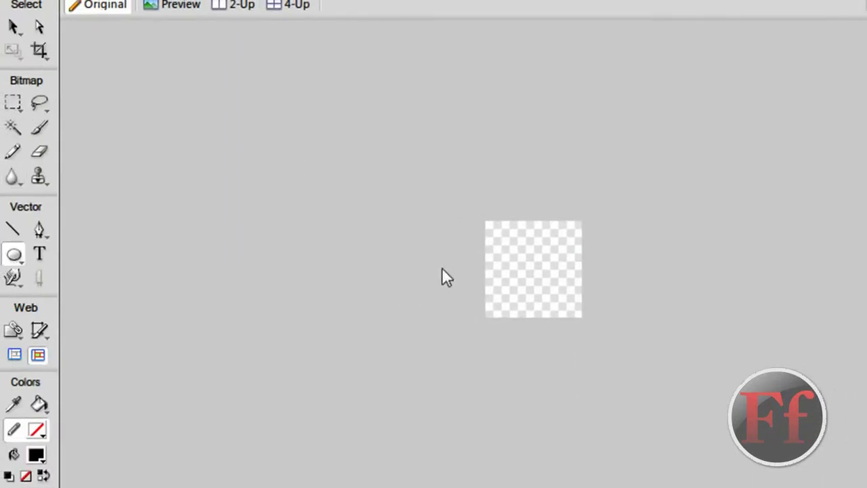
{"action": "left_click_drag", "start_coordinate": [13, 258], "coordinate": [57, 298]}
{"action": "left_click_drag", "start_coordinate": [397, 52], "coordinate": [866, 446]}
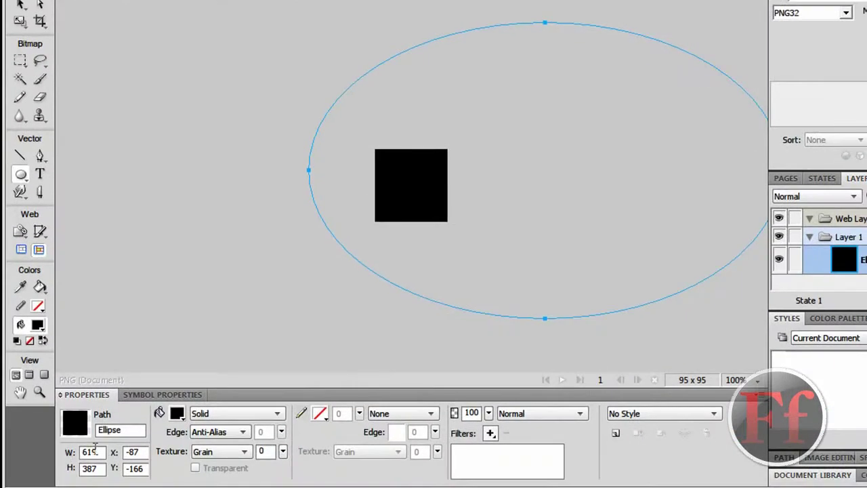
Size the ellipse to W 88, H 88 and place it at X 0, Y 0
{"action": "double_click", "coordinate": [93, 451]}
{"action": "type", "text": "88"}
{"action": "key", "text": "Tab"}
{"action": "type", "text": "88"}
{"action": "key", "text": "Tab"}
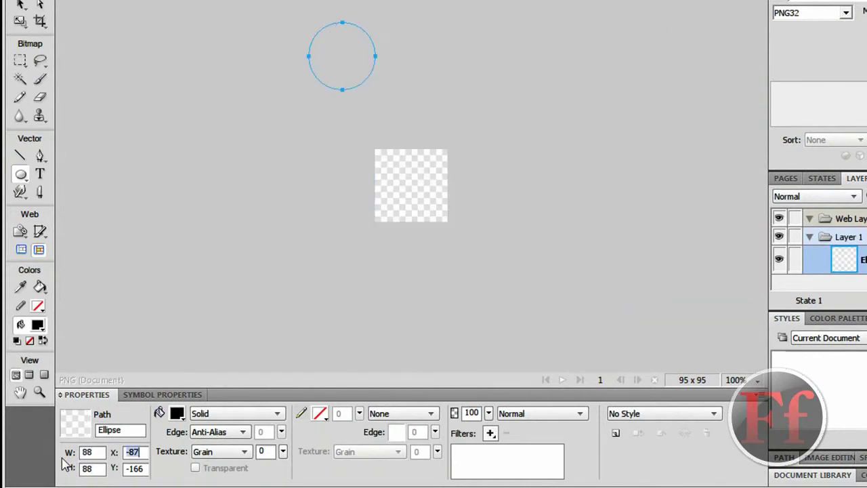
{"action": "type", "text": "0"}
{"action": "key", "text": "Tab"}
{"action": "type", "text": "0"}
{"action": "key", "text": "Tab"}
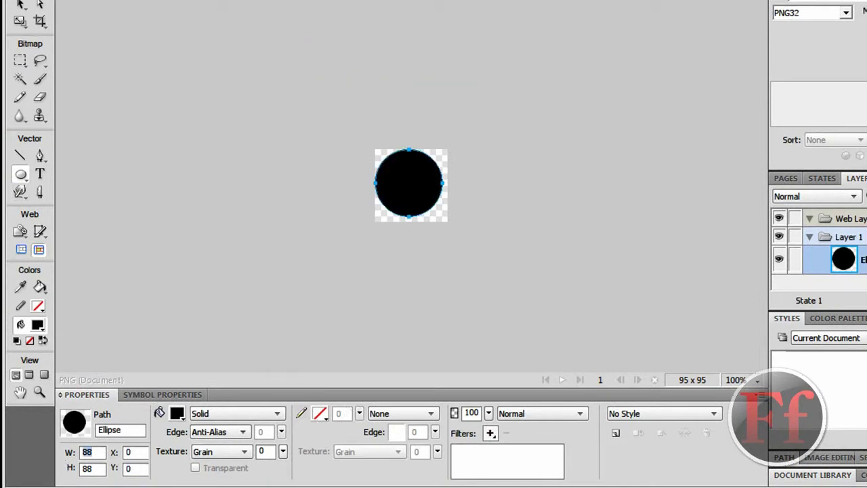
Move the circle to X 4, Y 4 and give it a white 3-pixel stroke
{"action": "left_click", "coordinate": [21, 5]}
{"action": "left_click_drag", "start_coordinate": [425, 195], "coordinate": [427, 198]}
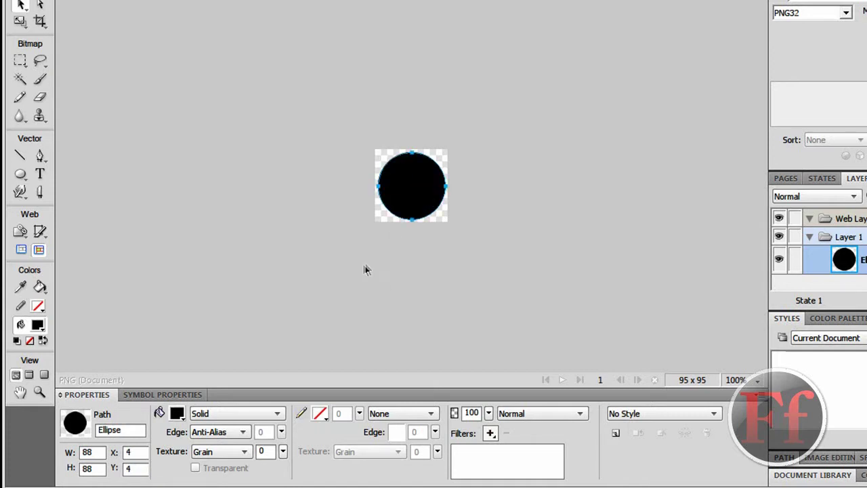
{"action": "left_click", "coordinate": [320, 414]}
{"action": "left_click", "coordinate": [339, 328]}
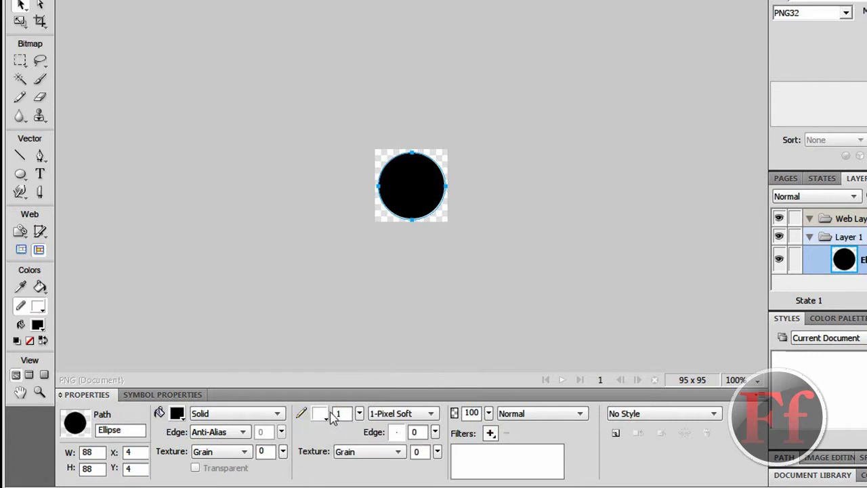
{"action": "key", "text": "BackSpace"}
{"action": "type", "text": "3"}
{"action": "key", "text": "Return"}
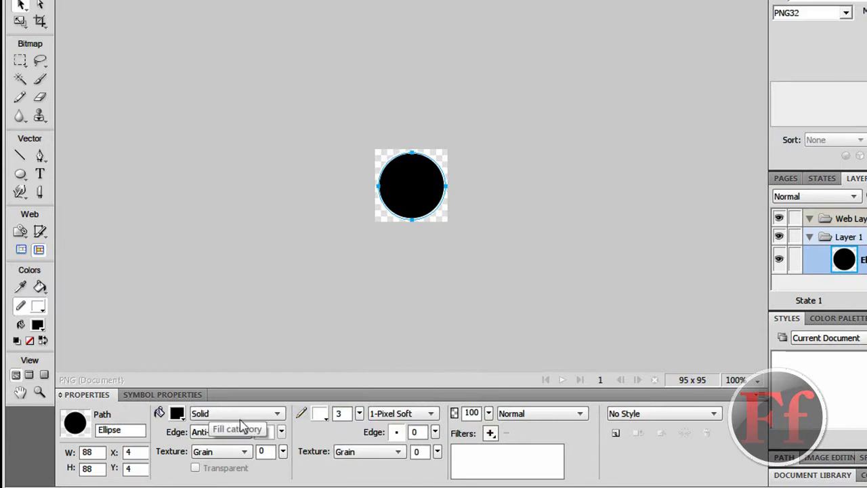
{"action": "left_click", "coordinate": [408, 312]}
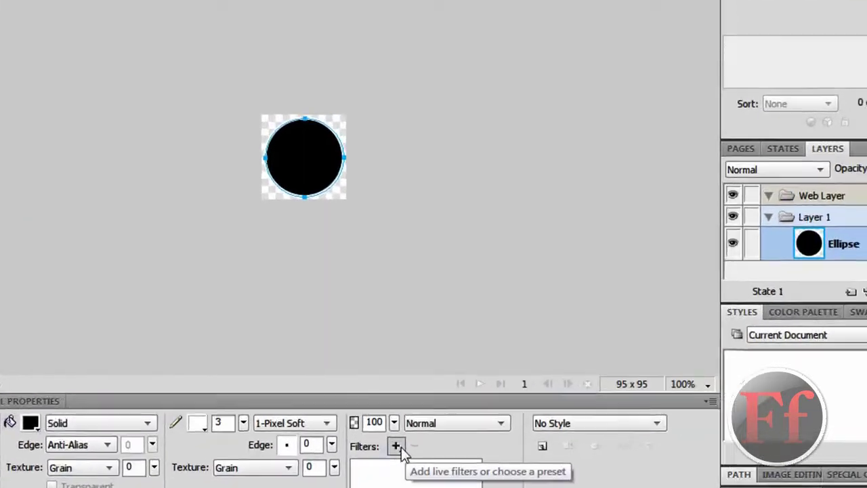
Add an Inner Shadow filter with distance 23, 65% opacity and a 303° angle
{"action": "left_click", "coordinate": [396, 446]}
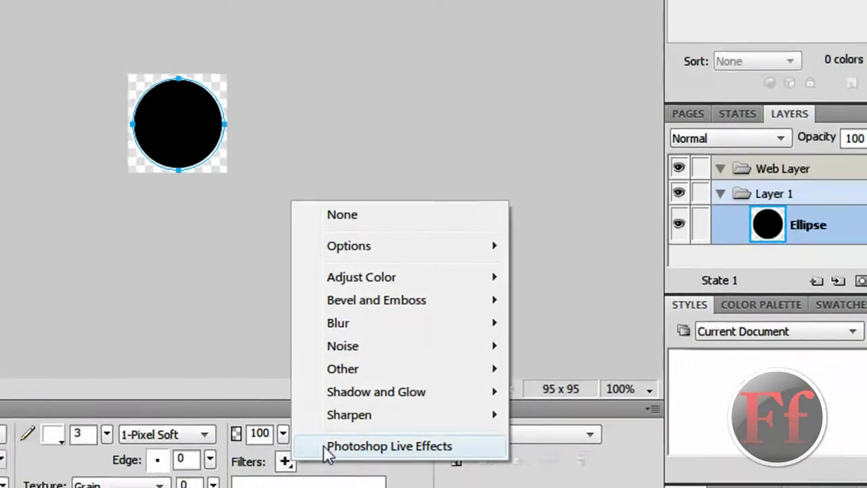
{"action": "mouse_move", "coordinate": [473, 397]}
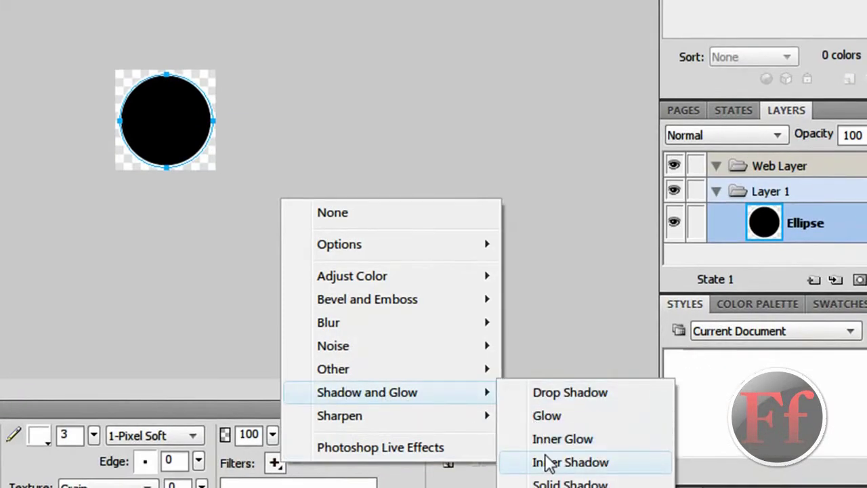
{"action": "left_click", "coordinate": [548, 463]}
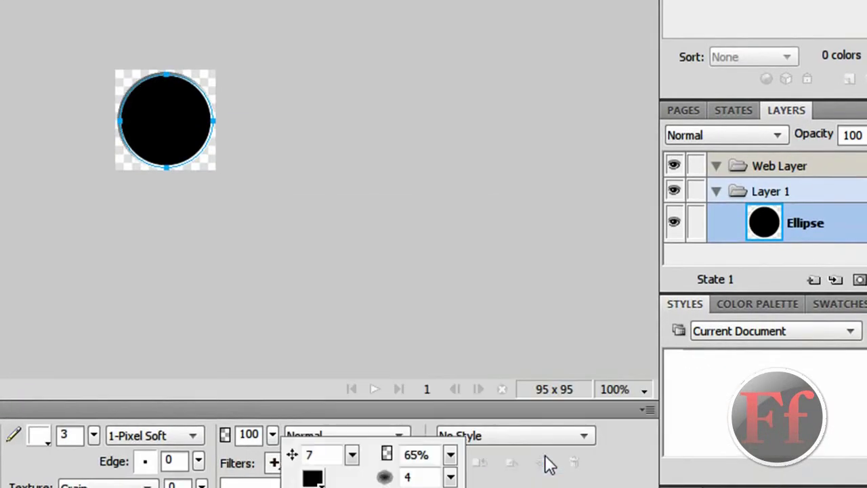
{"action": "left_click_drag", "start_coordinate": [364, 405], "coordinate": [364, 390]}
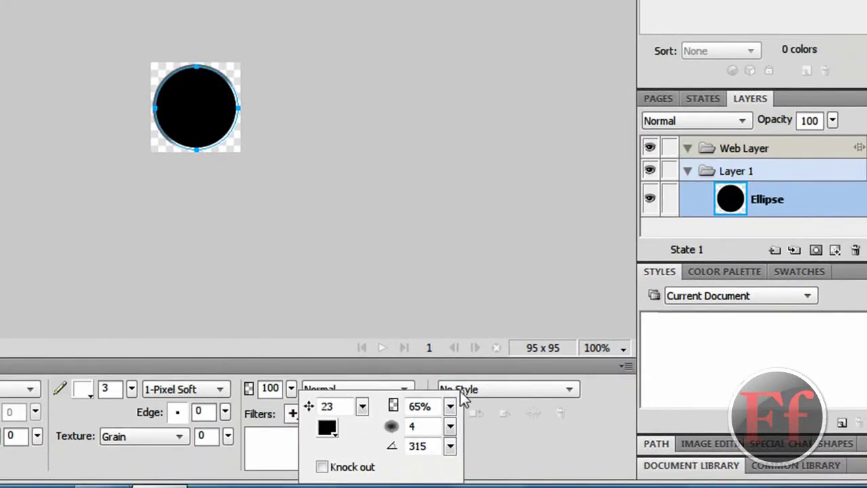
{"action": "double_click", "coordinate": [421, 406]}
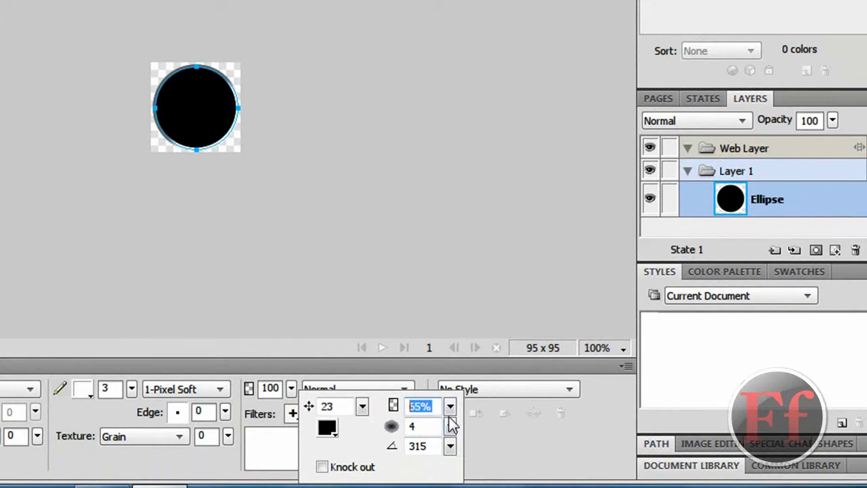
{"action": "mouse_move", "coordinate": [451, 425]}
{"action": "left_mouse_down"}
{"action": "mouse_move", "coordinate": [449, 447]}
{"action": "mouse_move", "coordinate": [450, 422]}
{"action": "mouse_move", "coordinate": [440, 434]}
{"action": "left_mouse_up"}
{"action": "left_click", "coordinate": [431, 446]}
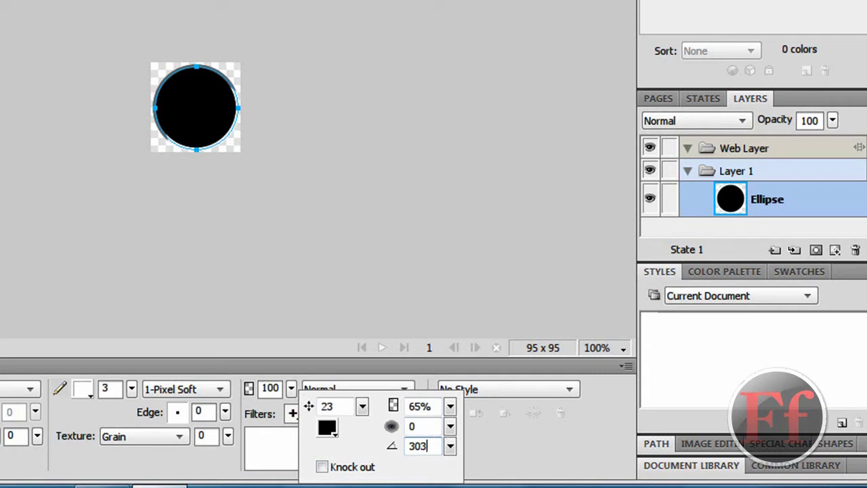
{"action": "key", "text": "Return"}
{"action": "left_click", "coordinate": [356, 444]}
{"action": "left_click", "coordinate": [196, 215]}
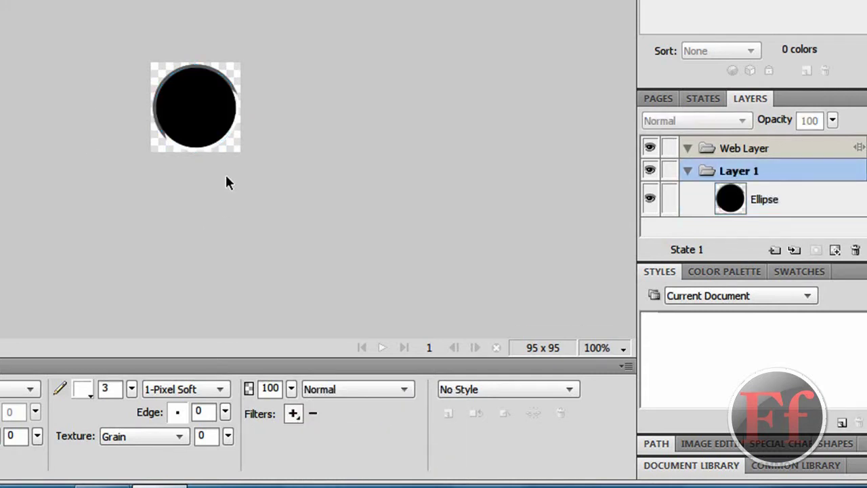
Change the inner shadow colour to grey and deselect the circle
{"action": "left_click", "coordinate": [205, 134]}
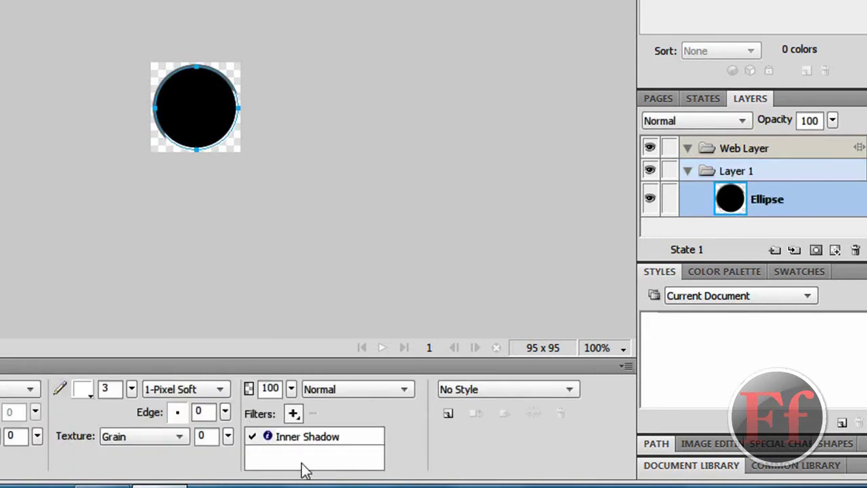
{"action": "double_click", "coordinate": [311, 439]}
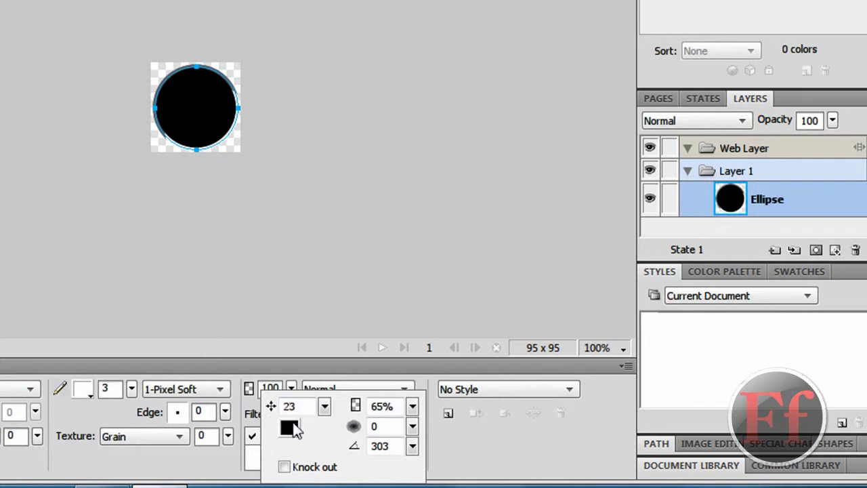
{"action": "left_click", "coordinate": [292, 429]}
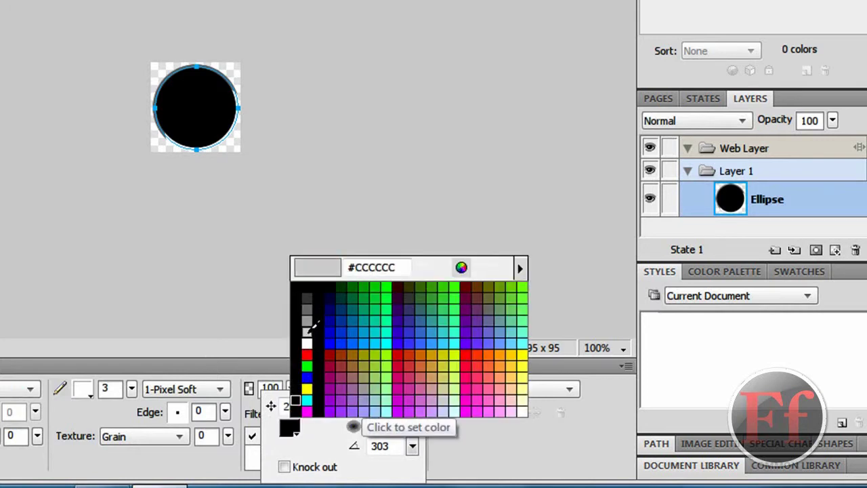
{"action": "left_click", "coordinate": [309, 329]}
{"action": "left_click", "coordinate": [287, 257]}
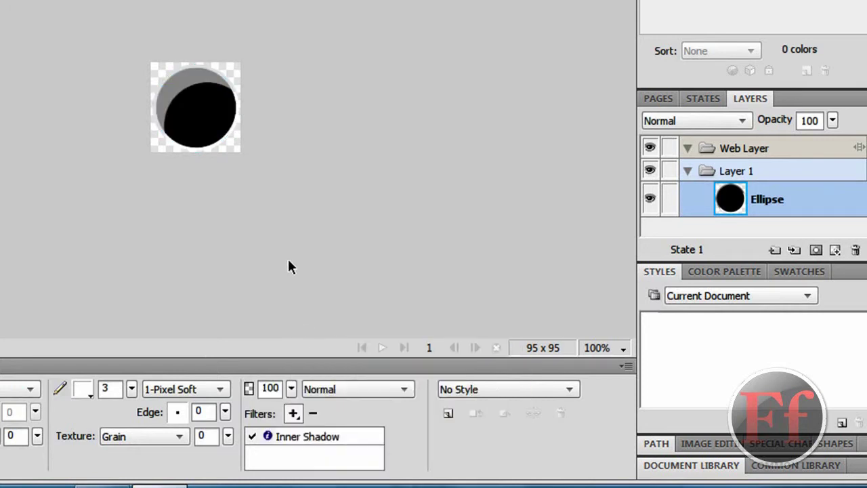
{"action": "left_click", "coordinate": [287, 257]}
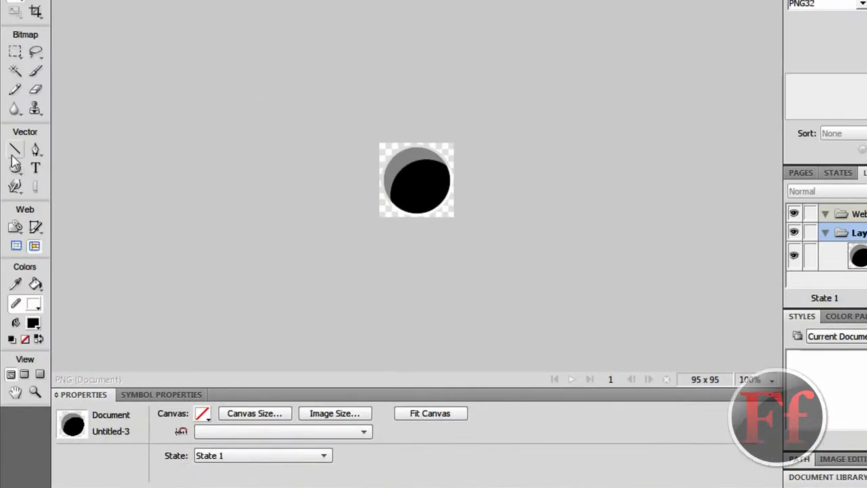
Draw a second ellipse sized 88 × 88 and line it up at X 4, Y 4 over the first circle
{"action": "left_click", "coordinate": [16, 169]}
{"action": "mouse_move", "coordinate": [348, 131]}
{"action": "left_mouse_down"}
{"action": "mouse_move", "coordinate": [552, 219]}
{"action": "mouse_move", "coordinate": [555, 256]}
{"action": "left_mouse_up"}
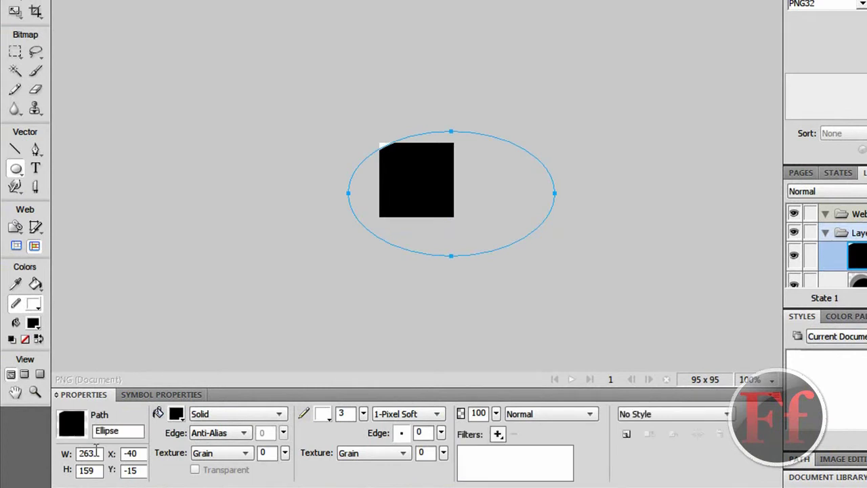
{"action": "left_click_drag", "start_coordinate": [97, 451], "coordinate": [17, 456]}
{"action": "key", "text": "Tab"}
{"action": "type", "text": "88"}
{"action": "key", "text": "Tab"}
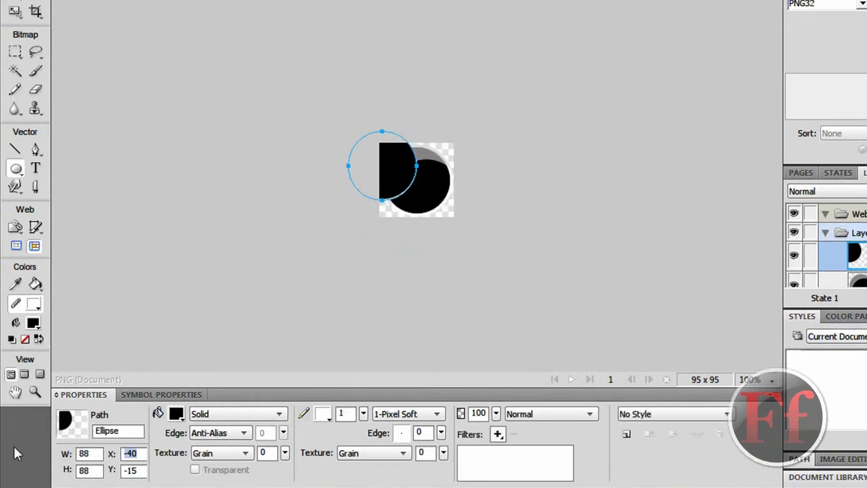
{"action": "type", "text": "0"}
{"action": "key", "text": "Tab"}
{"action": "type", "text": "0"}
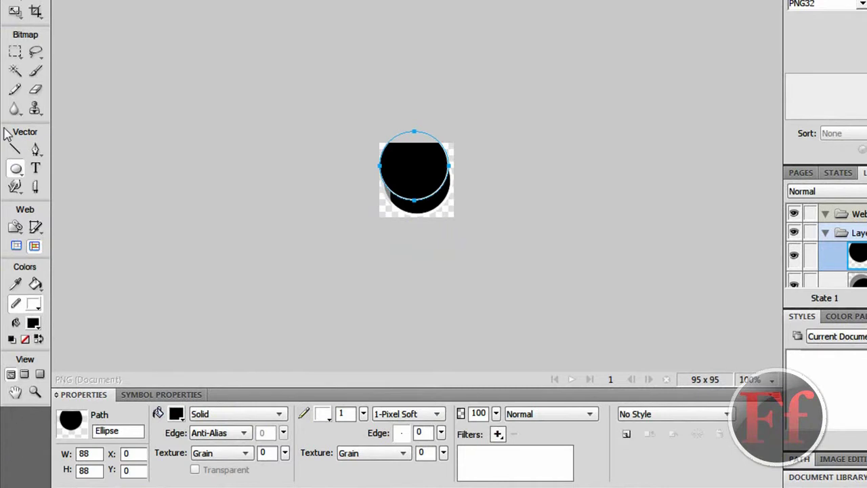
{"action": "left_click", "coordinate": [27, 6]}
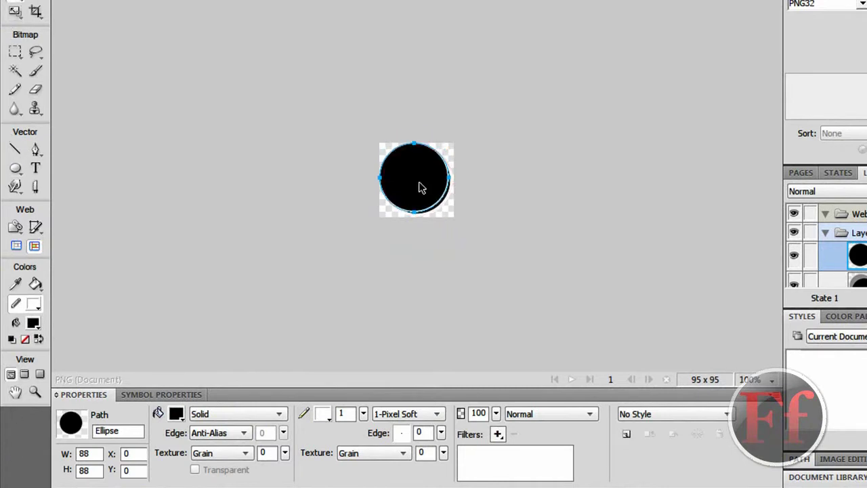
{"action": "left_click_drag", "start_coordinate": [420, 189], "coordinate": [423, 193]}
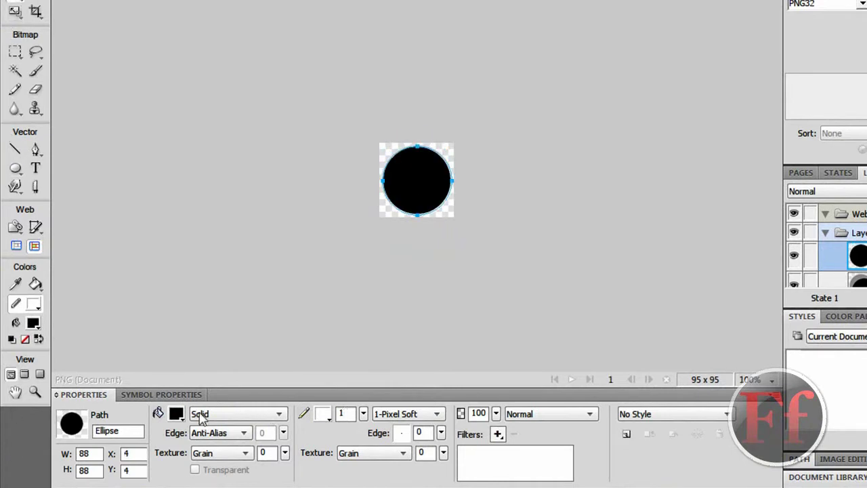
Set the new circle's fill to None and its stroke size to 3
{"action": "left_click", "coordinate": [177, 415]}
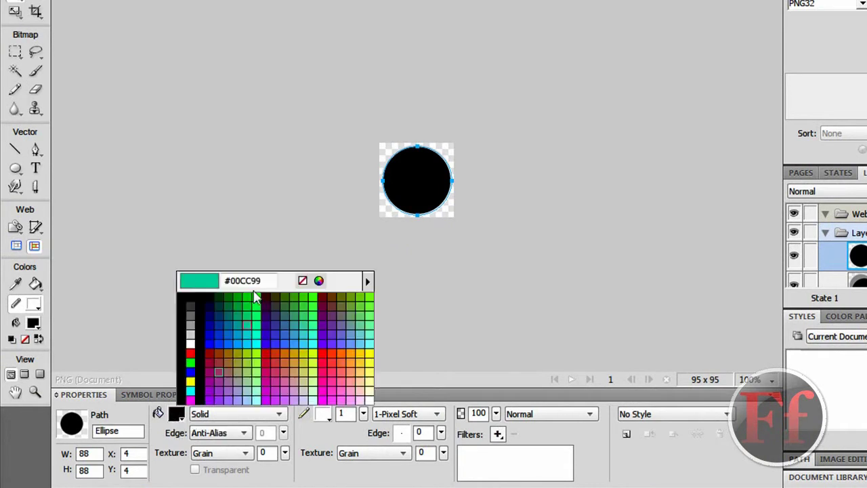
{"action": "left_click", "coordinate": [303, 280]}
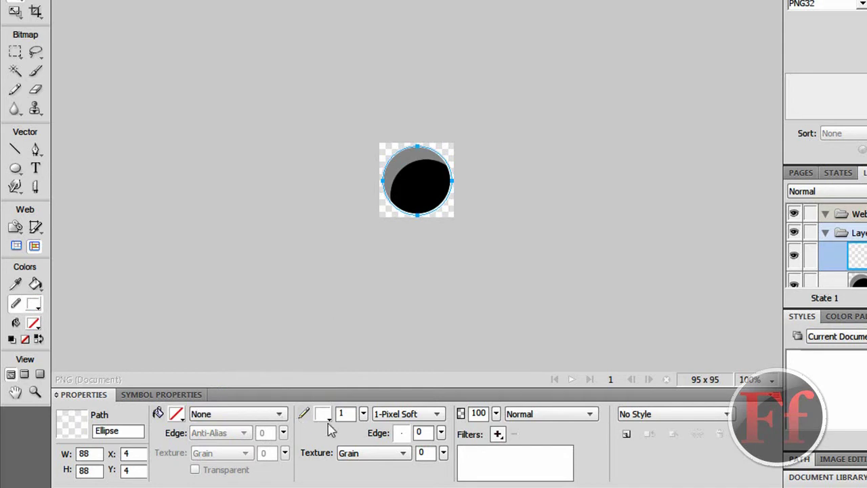
{"action": "left_click", "coordinate": [346, 413]}
{"action": "type", "text": "3"}
{"action": "key", "text": "Return"}
{"action": "left_click", "coordinate": [461, 356]}
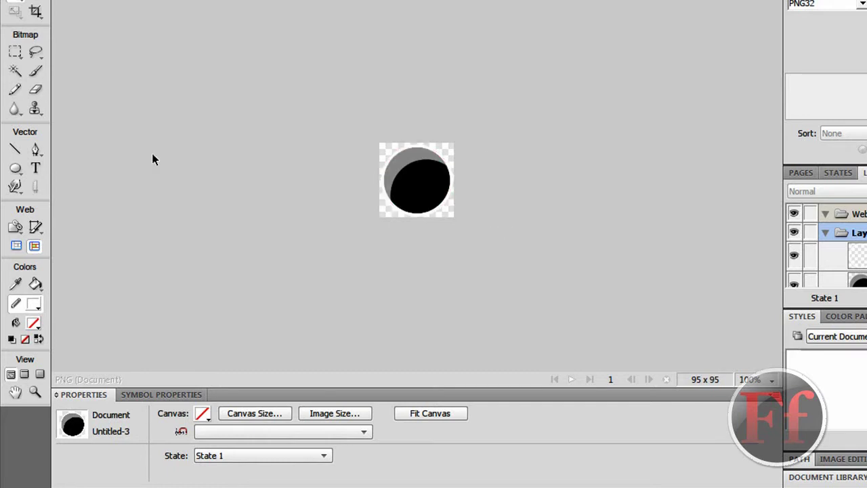
Add 'Ff' text and move it to the circle's centre at X 13, Y 15
{"action": "left_click", "coordinate": [35, 150]}
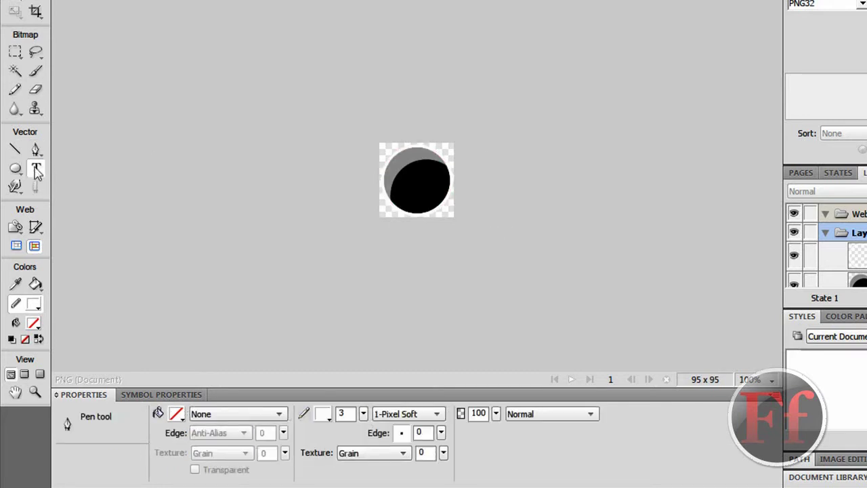
{"action": "key", "text": "t"}
{"action": "left_click", "coordinate": [395, 129]}
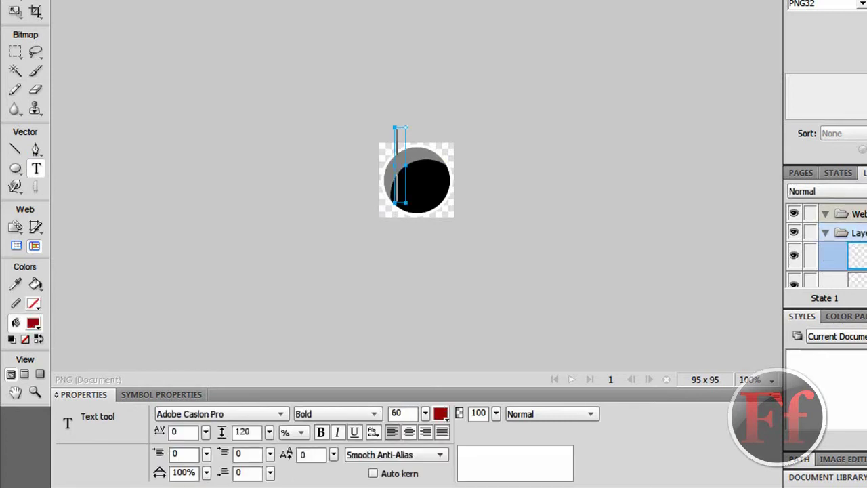
{"action": "type", "text": "Ff"}
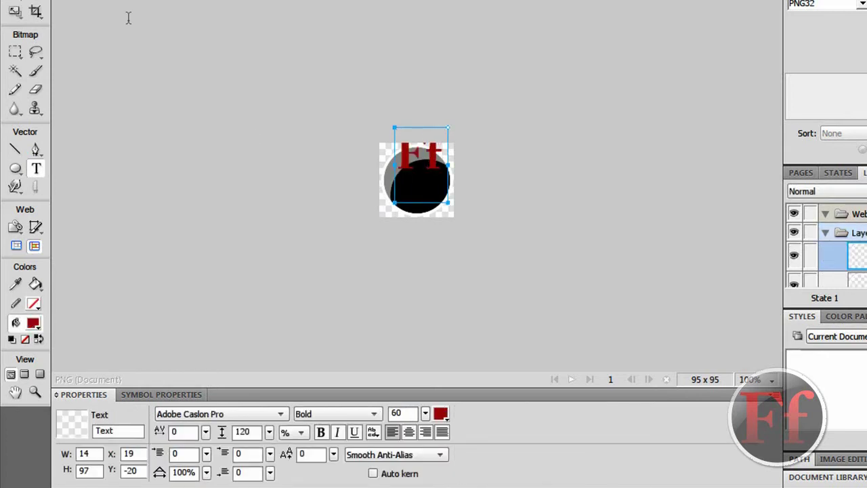
{"action": "left_click", "coordinate": [15, 4]}
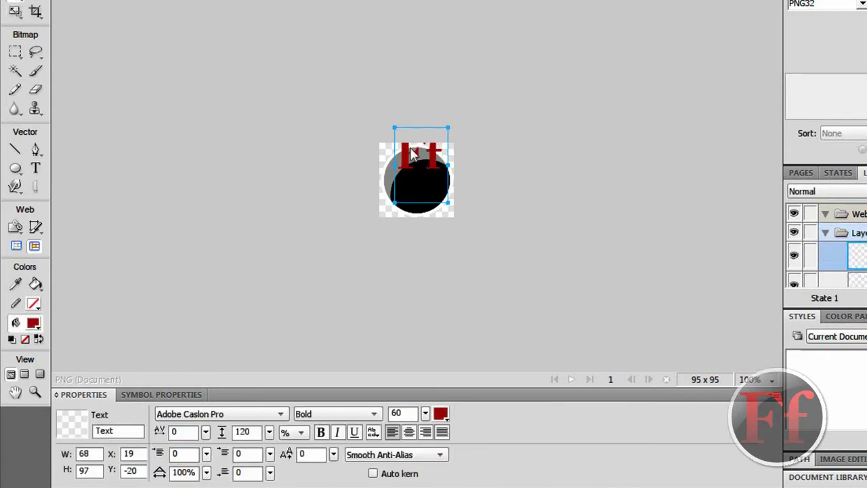
{"action": "left_click_drag", "start_coordinate": [412, 158], "coordinate": [409, 191]}
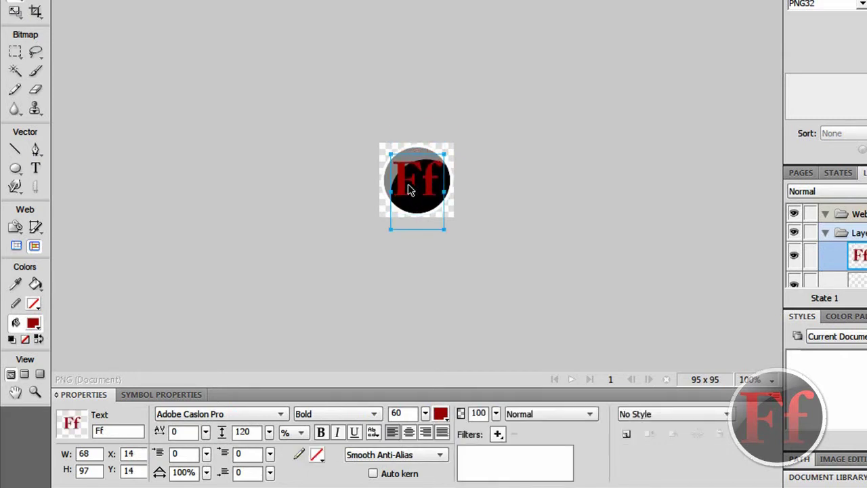
{"action": "key", "text": "Down"}
{"action": "left_click", "coordinate": [514, 207]}
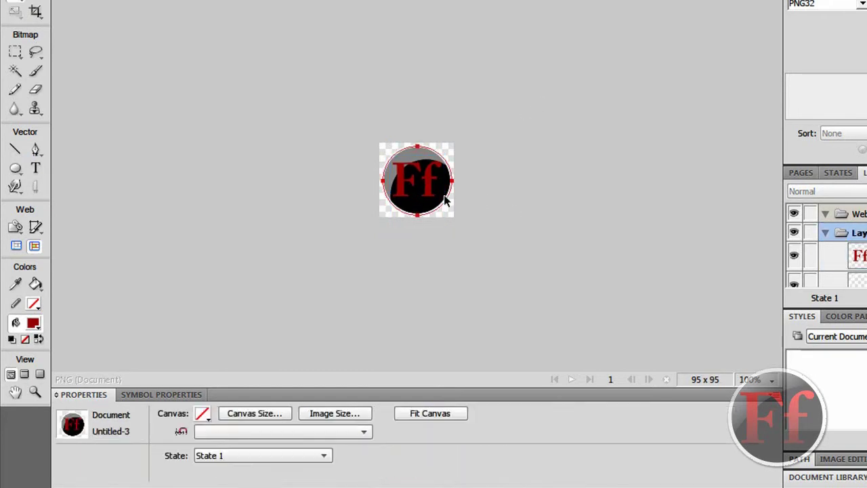
{"action": "left_click", "coordinate": [442, 207]}
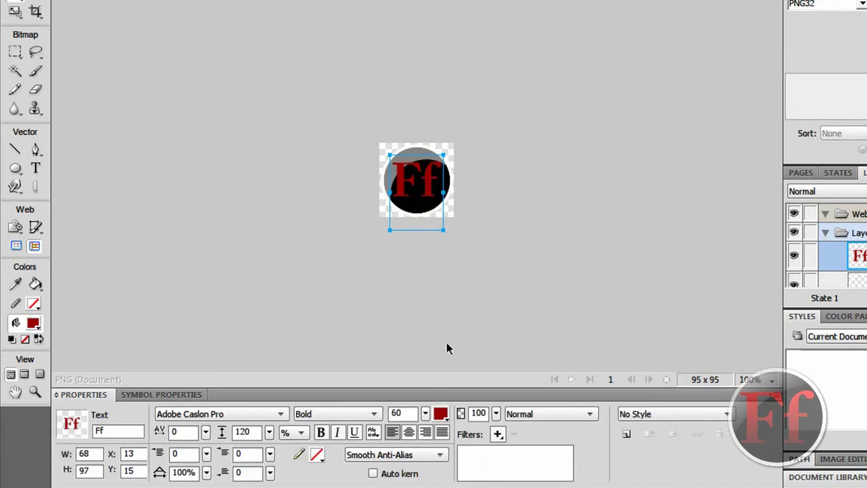
Give the Ff text a linear gradient fill with a red left stop and a black right stop
{"action": "left_click", "coordinate": [441, 414]}
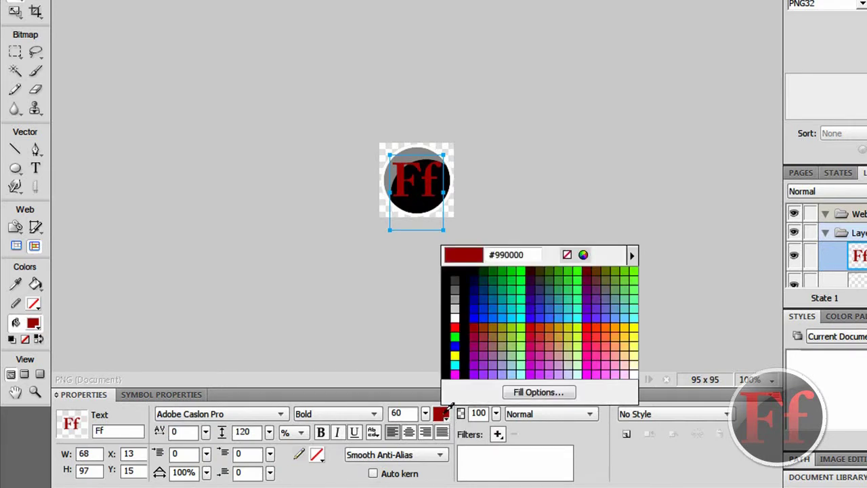
{"action": "left_click", "coordinate": [522, 392]}
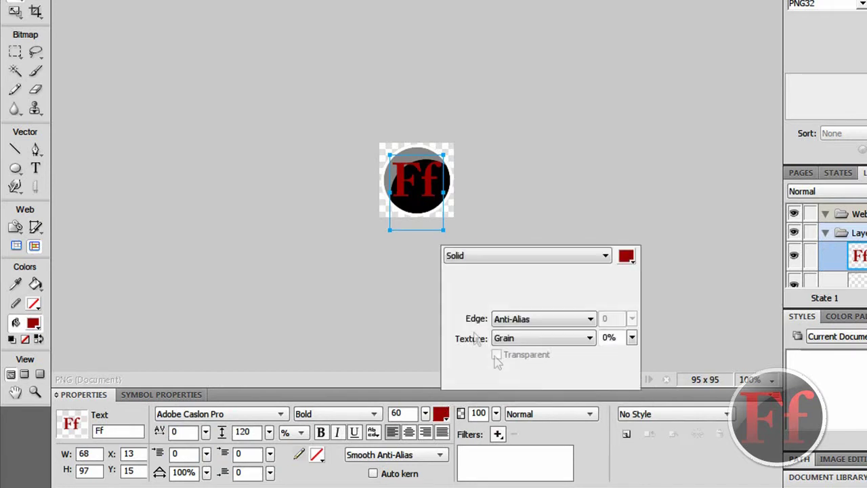
{"action": "left_click", "coordinate": [542, 260]}
{"action": "left_click", "coordinate": [515, 300]}
{"action": "left_click", "coordinate": [587, 298]}
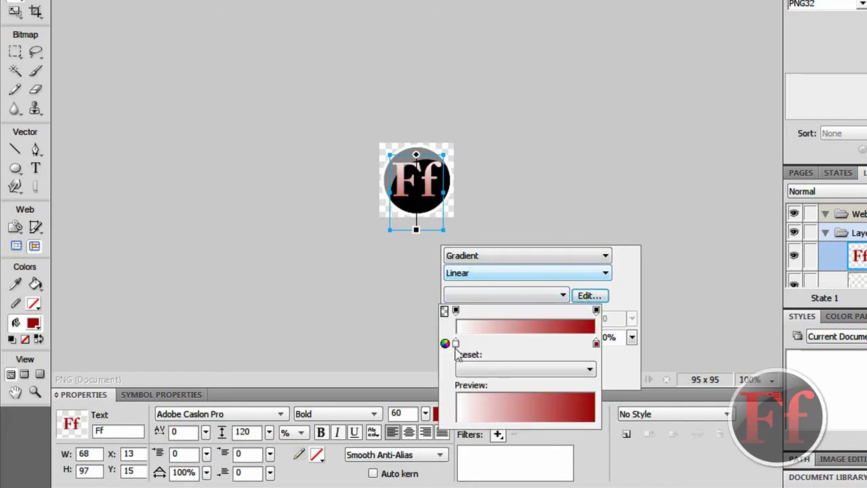
{"action": "left_click", "coordinate": [456, 343]}
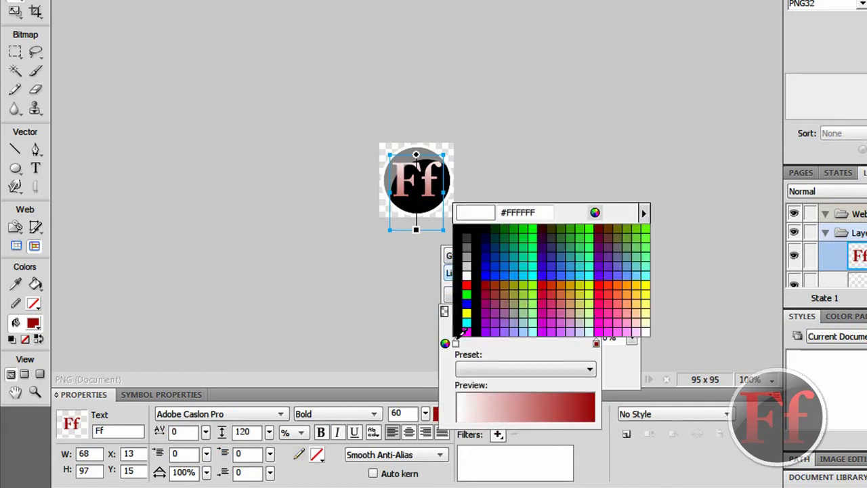
{"action": "left_click", "coordinate": [467, 284]}
{"action": "left_click", "coordinate": [595, 344]}
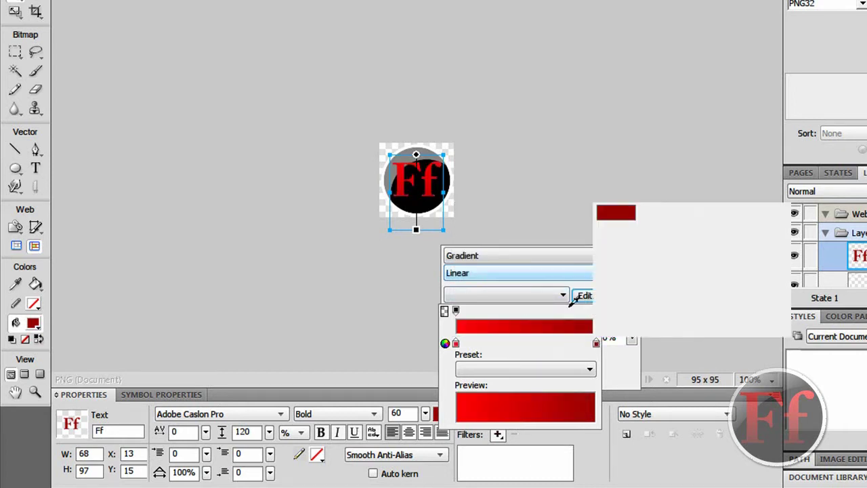
{"action": "left_click", "coordinate": [641, 329]}
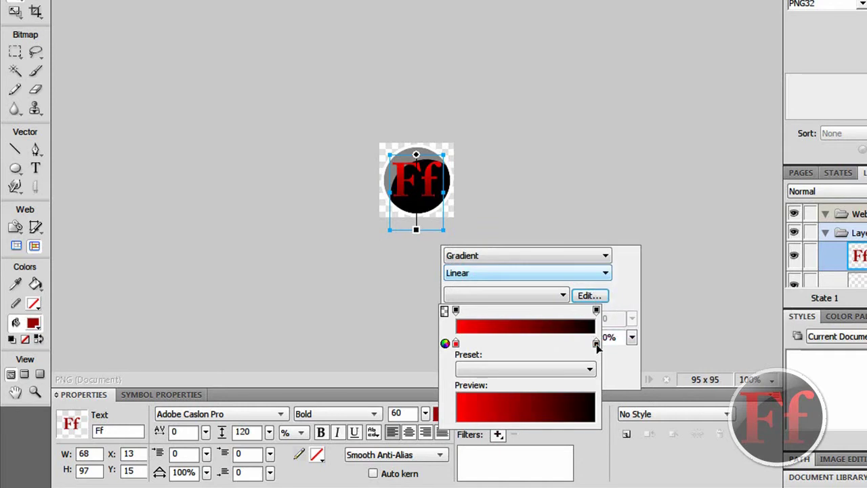
{"action": "left_click", "coordinate": [646, 258]}
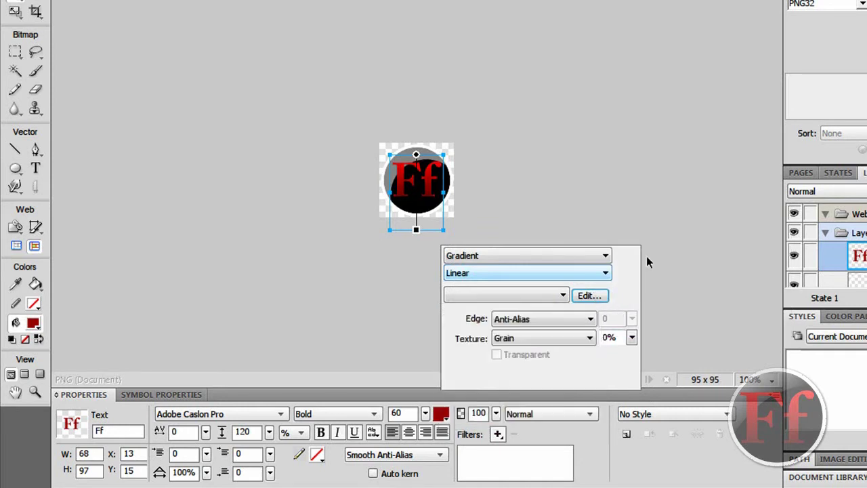
{"action": "left_click", "coordinate": [620, 231]}
{"action": "left_click", "coordinate": [443, 219]}
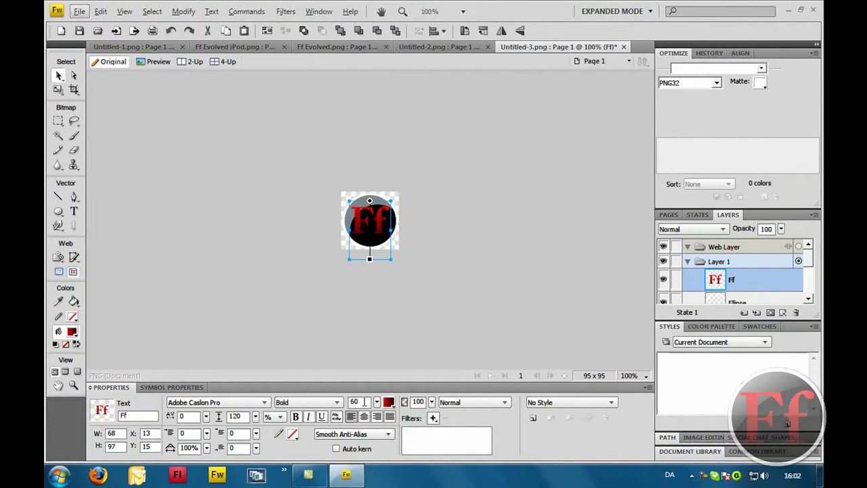
Enlarge the Ff text to font size 65 and nudge it slightly left and down
{"action": "type", "text": "65"}
{"action": "key", "text": "Return"}
{"action": "key", "text": "Left"}
{"action": "key", "text": "Left"}
{"action": "key", "text": "Left"}
{"action": "key", "text": "Left"}
{"action": "key", "text": "Down"}
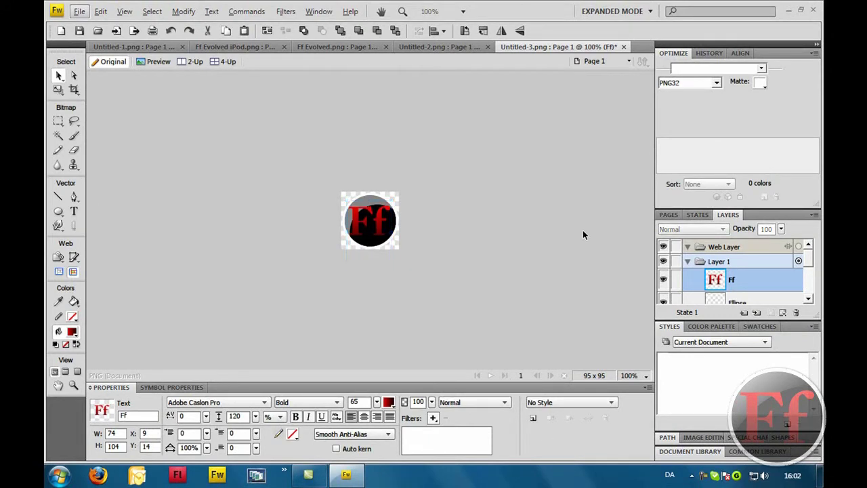
{"action": "left_click", "coordinate": [583, 230]}
{"action": "left_click_drag", "start_coordinate": [447, 227], "coordinate": [223, 116]}
Save the logo as a Fireworks PNG named Watermark on the Desktop
{"action": "left_click", "coordinate": [125, 12]}
{"action": "mouse_move", "coordinate": [80, 11]}
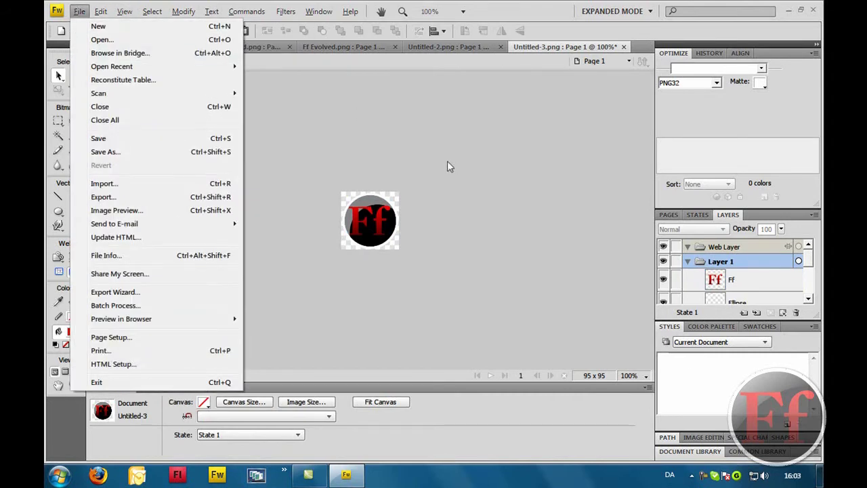
{"action": "left_click", "coordinate": [126, 154]}
{"action": "left_click", "coordinate": [236, 187]}
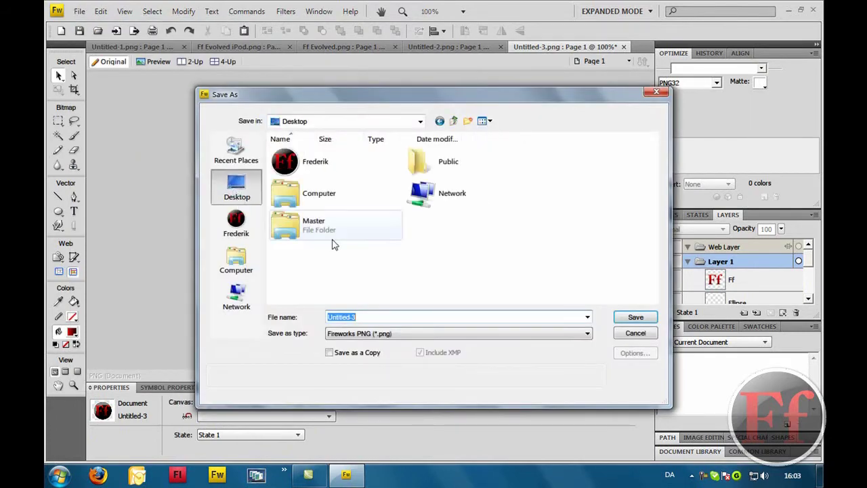
{"action": "type", "text": "Wtaree"}
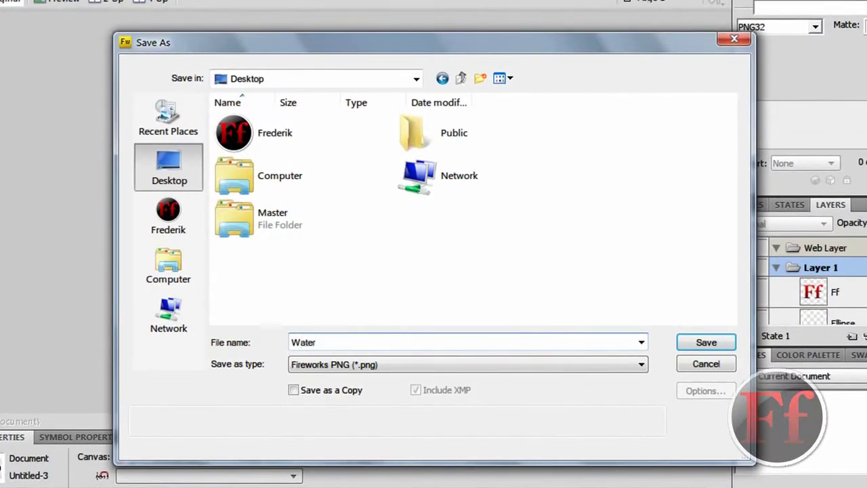
{"action": "key", "text": "Return"}
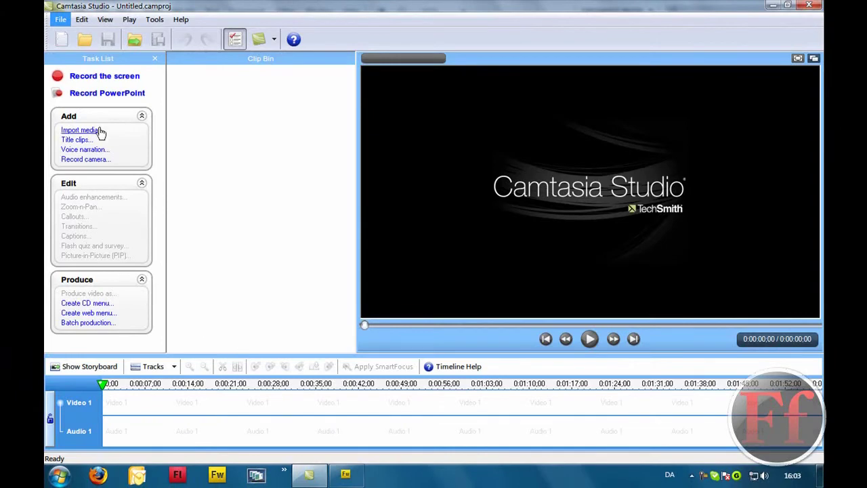
Import the first song MP3 and add it to the timeline on Audio 2
{"action": "left_click", "coordinate": [80, 130]}
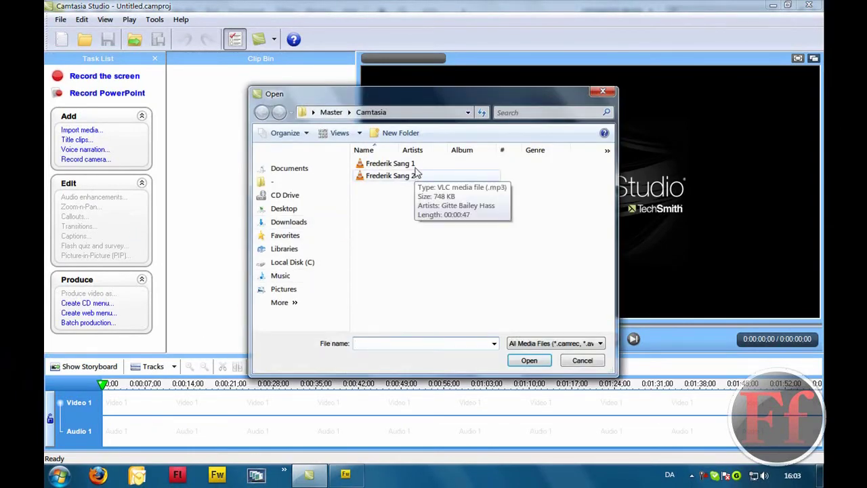
{"action": "double_click", "coordinate": [420, 164]}
{"action": "right_click", "coordinate": [234, 135]}
{"action": "left_click", "coordinate": [240, 140]}
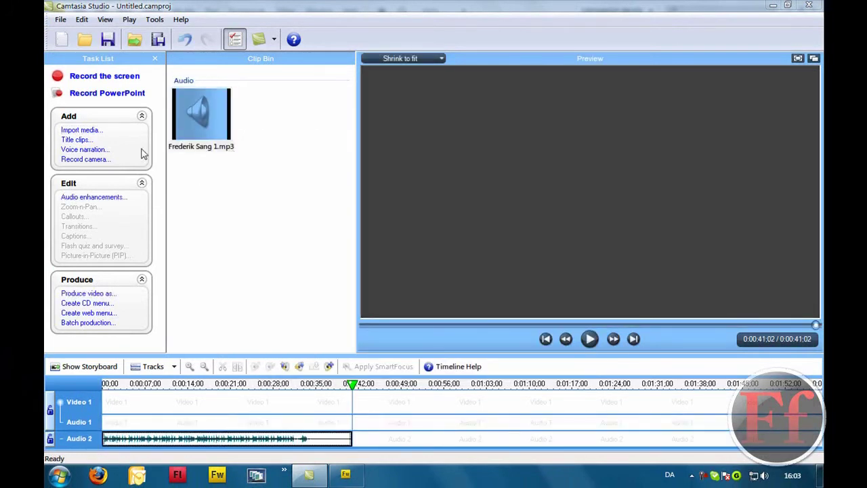
Import theme files final.wmv from the Documents folder into the clip bin
{"action": "left_click", "coordinate": [85, 130]}
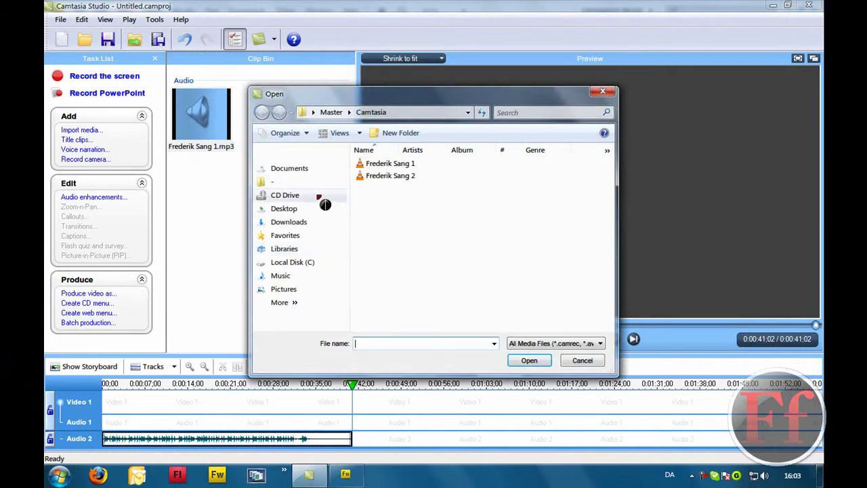
{"action": "left_click", "coordinate": [288, 222]}
{"action": "left_click", "coordinate": [284, 249]}
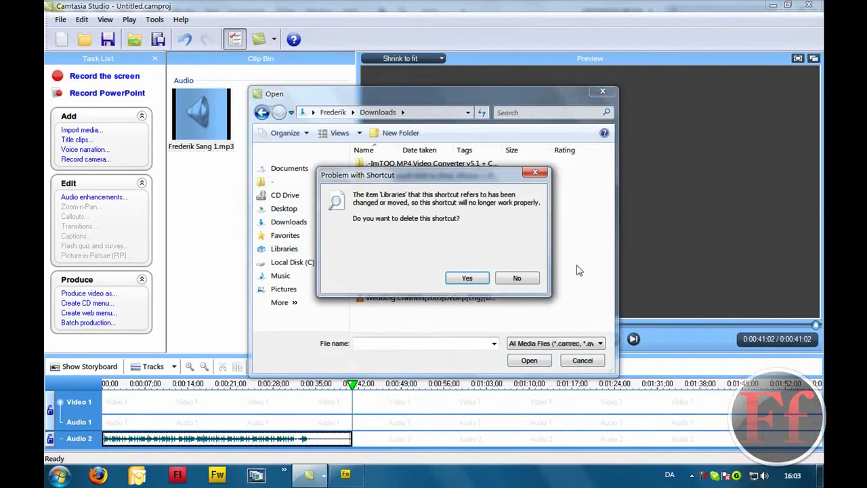
{"action": "left_click", "coordinate": [519, 278]}
{"action": "left_click", "coordinate": [342, 171]}
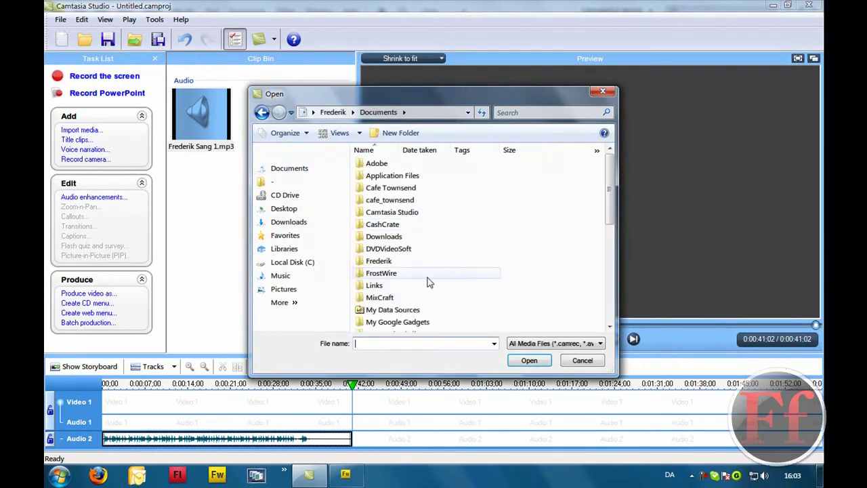
{"action": "left_click", "coordinate": [421, 286]}
{"action": "scroll", "coordinate": [417, 285], "scroll_direction": "down", "scroll_amount": 10}
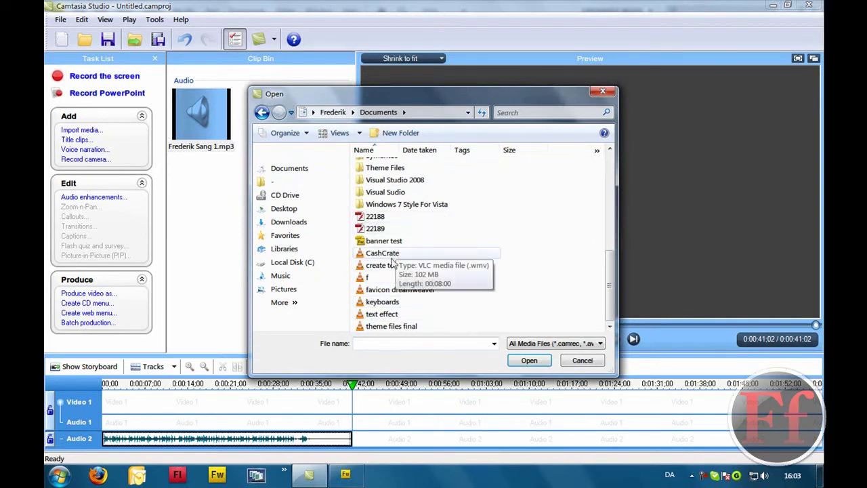
{"action": "double_click", "coordinate": [385, 327]}
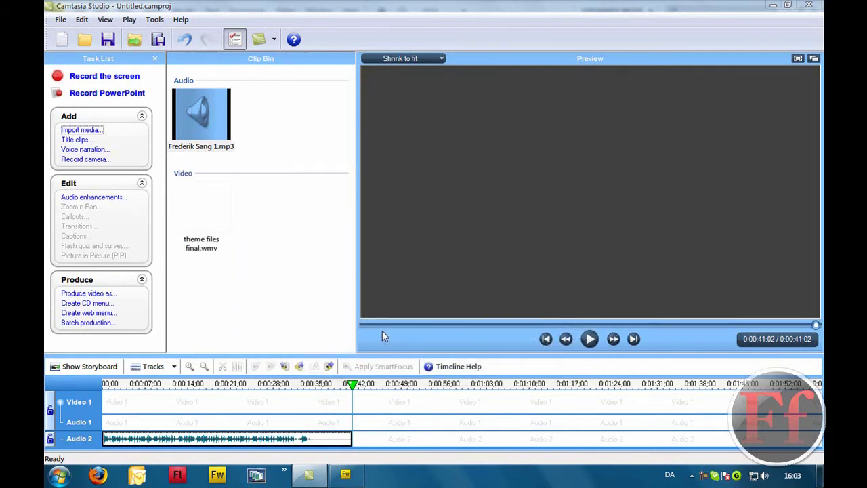
Add theme files final.wmv to the timeline with 1280×720 editing dimensions
{"action": "right_click", "coordinate": [227, 214]}
{"action": "left_click", "coordinate": [251, 218]}
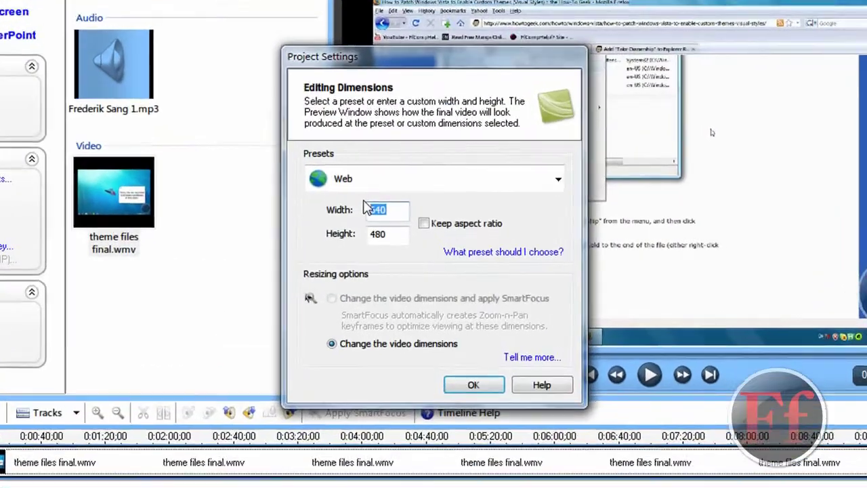
{"action": "type", "text": "1280"}
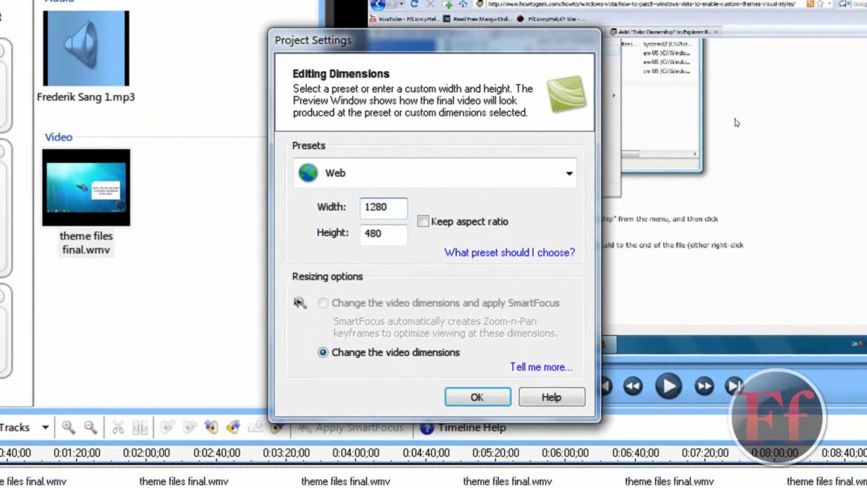
{"action": "key", "text": "Tab"}
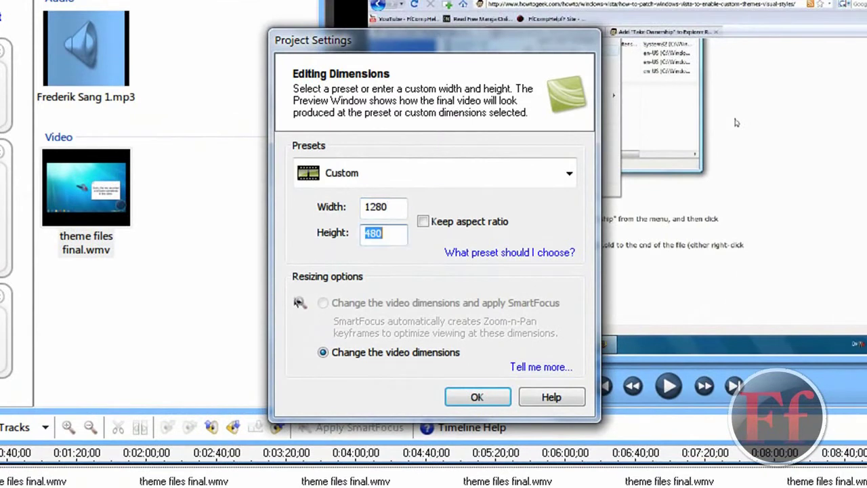
{"action": "type", "text": "720"}
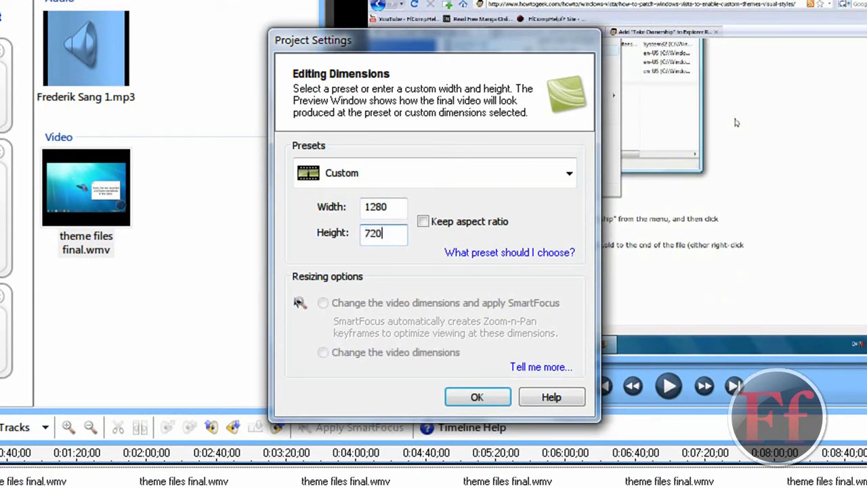
{"action": "left_click", "coordinate": [456, 401]}
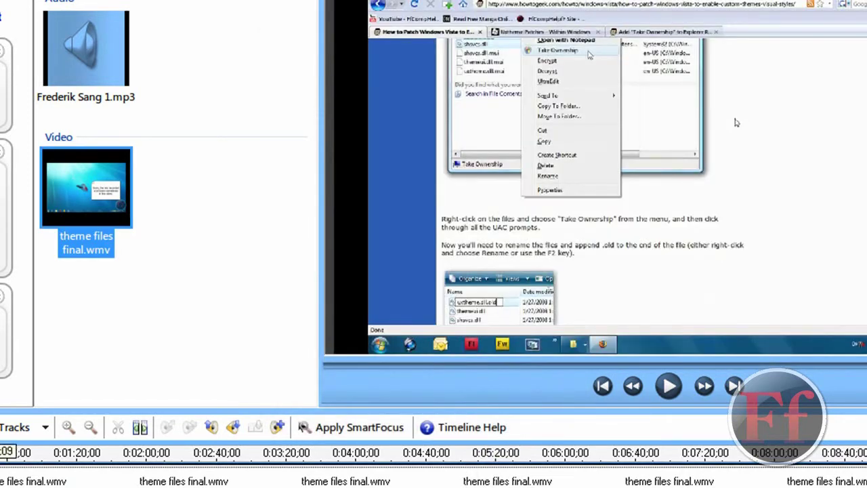
Play and pause the preview, then drag the song clip along Audio 2
{"action": "left_click", "coordinate": [552, 427]}
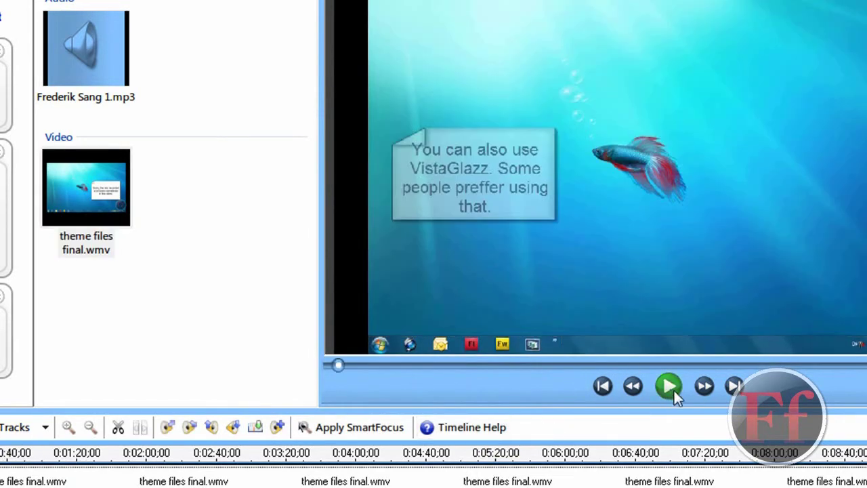
{"action": "left_click", "coordinate": [674, 388]}
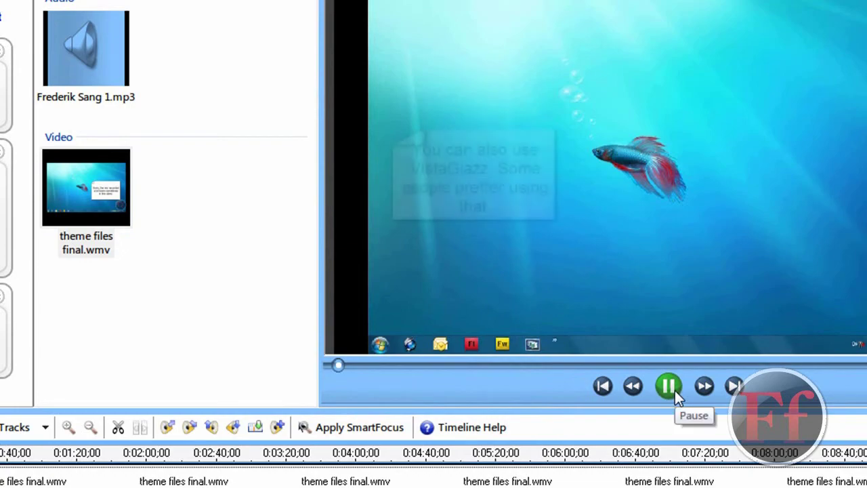
{"action": "left_click", "coordinate": [675, 390]}
{"action": "left_click", "coordinate": [77, 483]}
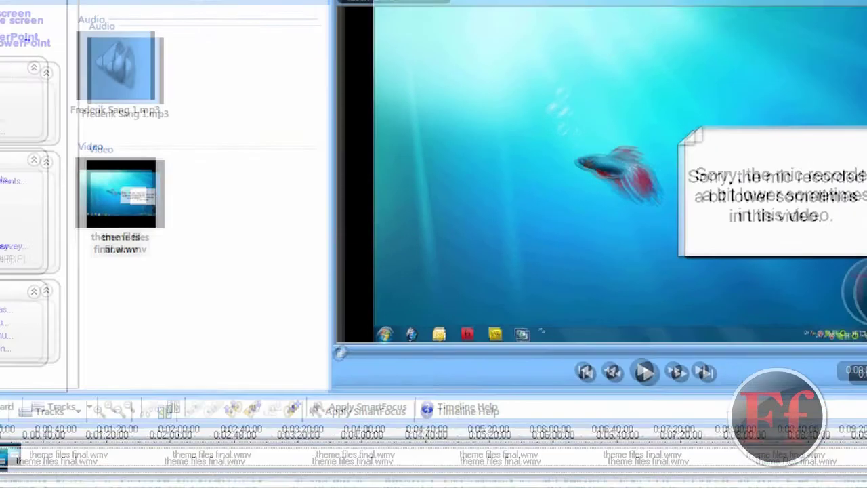
{"action": "left_click_drag", "start_coordinate": [86, 47], "coordinate": [769, 426]}
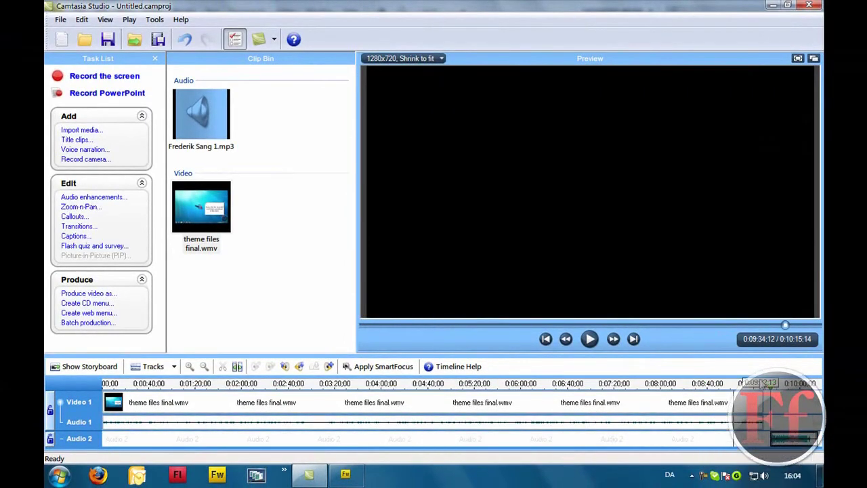
Save the project and drag the song clip back toward the start of Audio 2
{"action": "left_click_drag", "start_coordinate": [773, 384], "coordinate": [818, 385]}
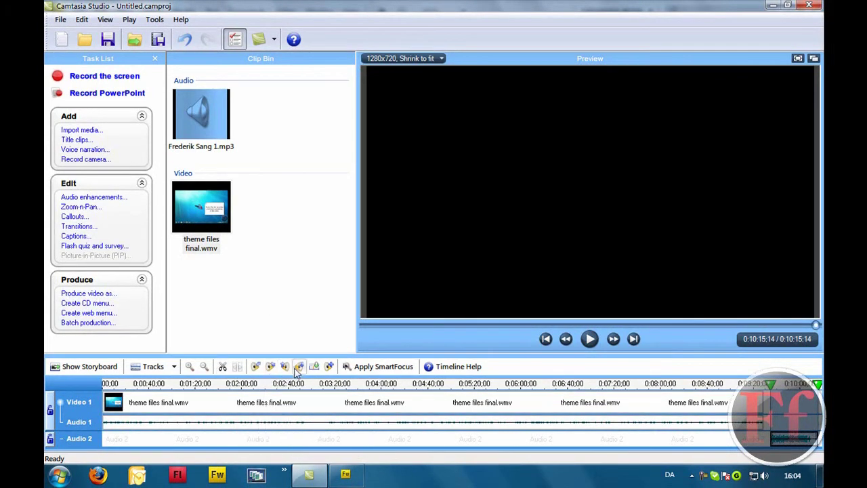
{"action": "key", "text": "ctrl+s"}
{"action": "left_click_drag", "start_coordinate": [711, 424], "coordinate": [105, 434]}
Preview the project, then undo a trial move of the song clip toward the end
{"action": "left_click", "coordinate": [589, 339]}
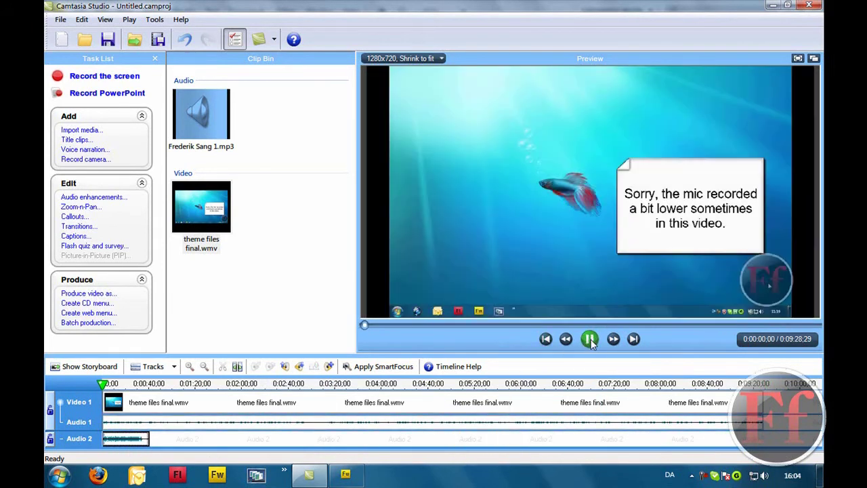
{"action": "left_click", "coordinate": [590, 339]}
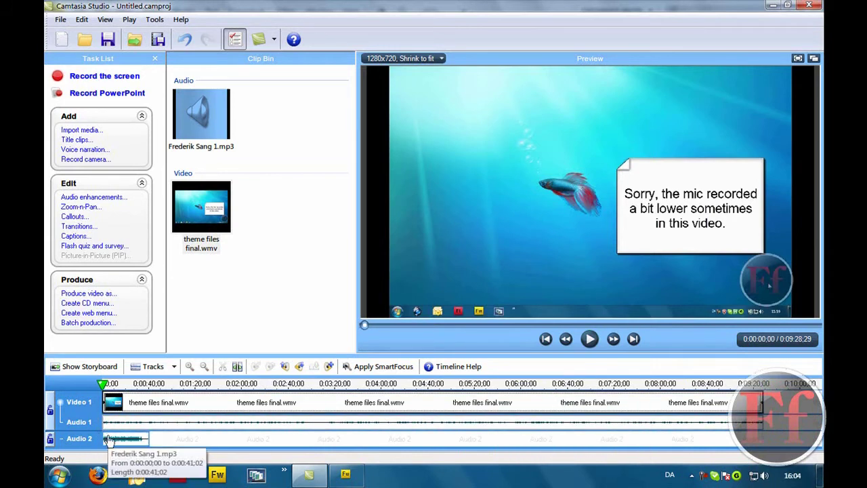
{"action": "left_click_drag", "start_coordinate": [138, 442], "coordinate": [790, 437]}
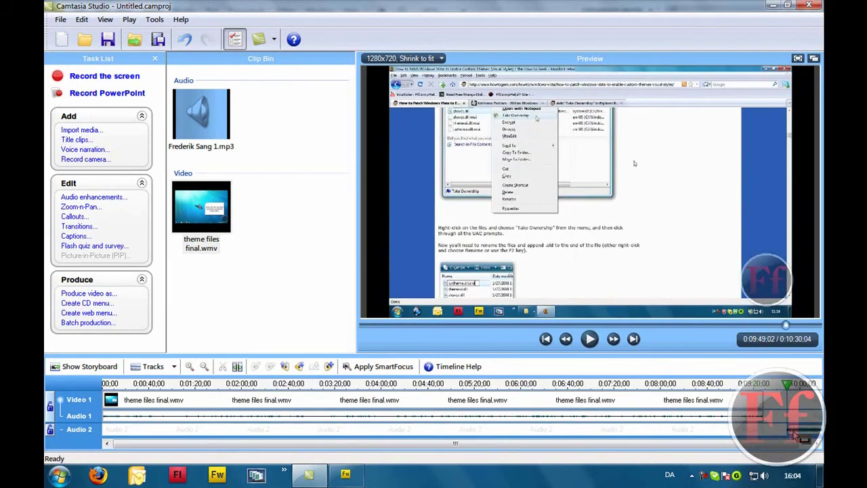
{"action": "key", "text": "ctrl+z"}
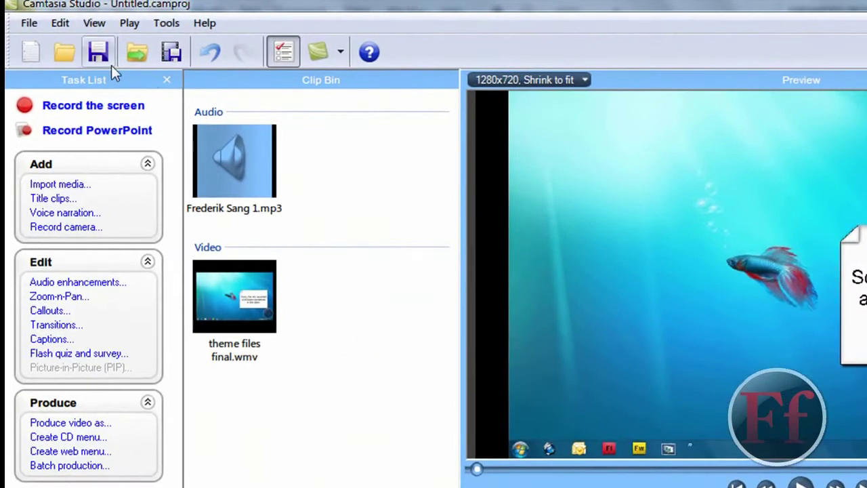
Hide the task list panel and then show it again
{"action": "left_click", "coordinate": [104, 21]}
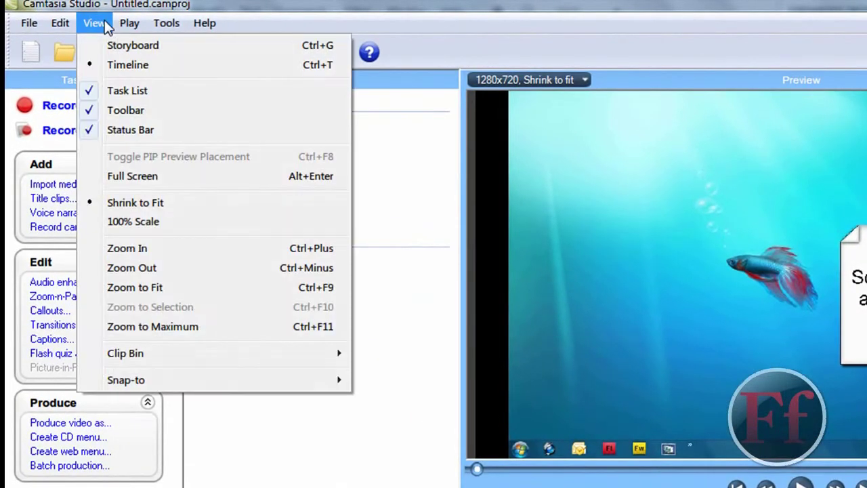
{"action": "left_click", "coordinate": [150, 97]}
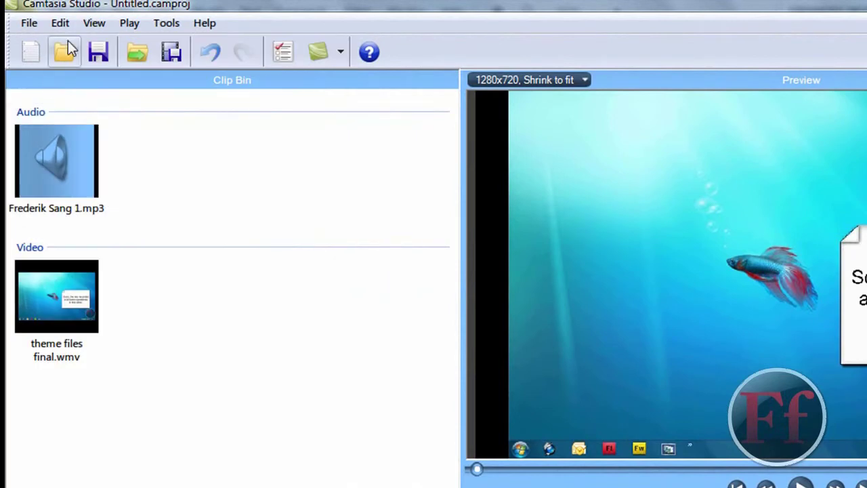
{"action": "left_click", "coordinate": [95, 23]}
{"action": "left_click", "coordinate": [103, 91]}
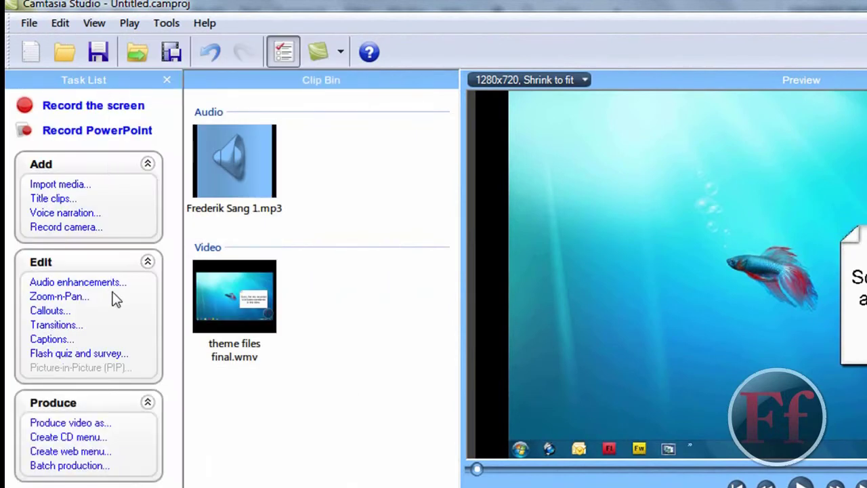
Start the Production Wizard with Custom production settings selected
{"action": "left_click", "coordinate": [78, 426]}
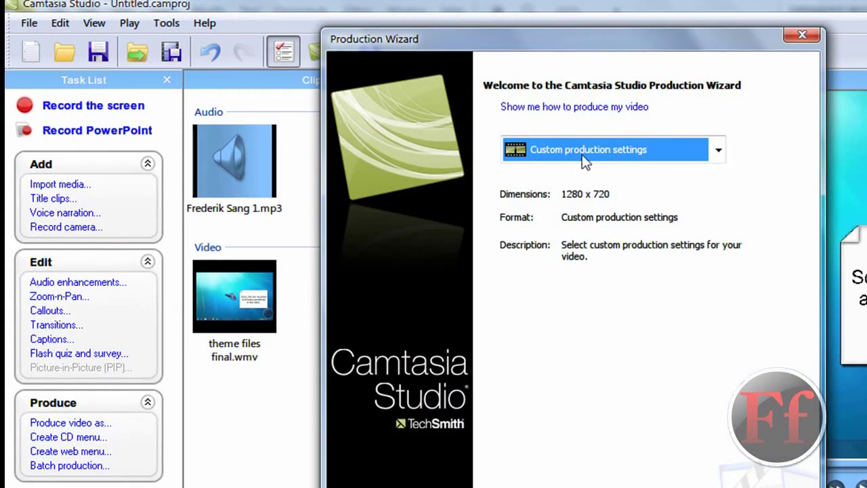
{"action": "left_click", "coordinate": [582, 156]}
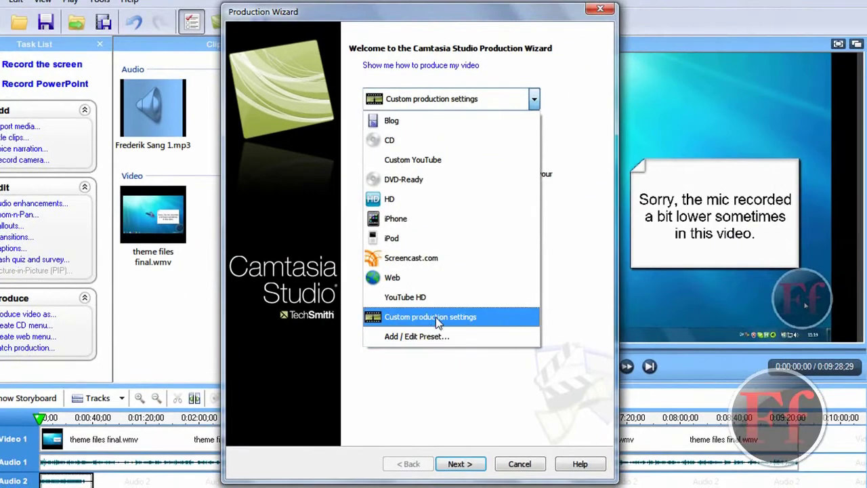
{"action": "left_click", "coordinate": [435, 319]}
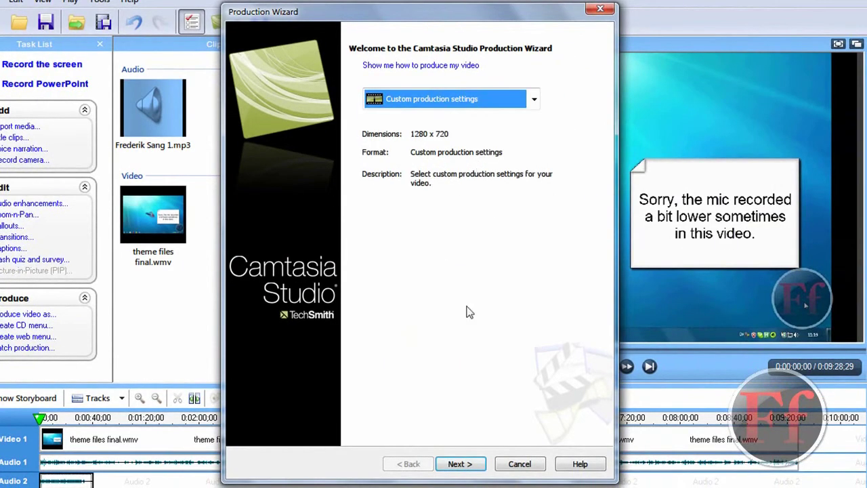
Choose WMV output, keep the 1280x720 video size, and reach Video Options
{"action": "left_click", "coordinate": [461, 462]}
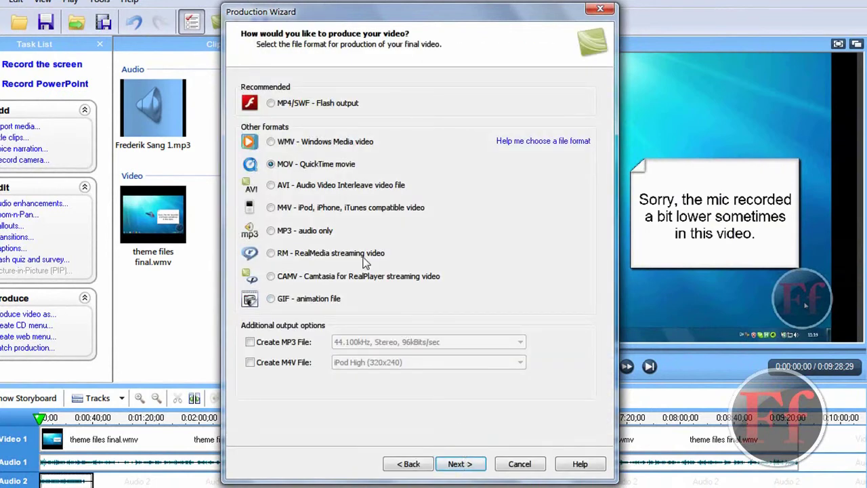
{"action": "left_click", "coordinate": [351, 143]}
{"action": "left_click", "coordinate": [411, 465]}
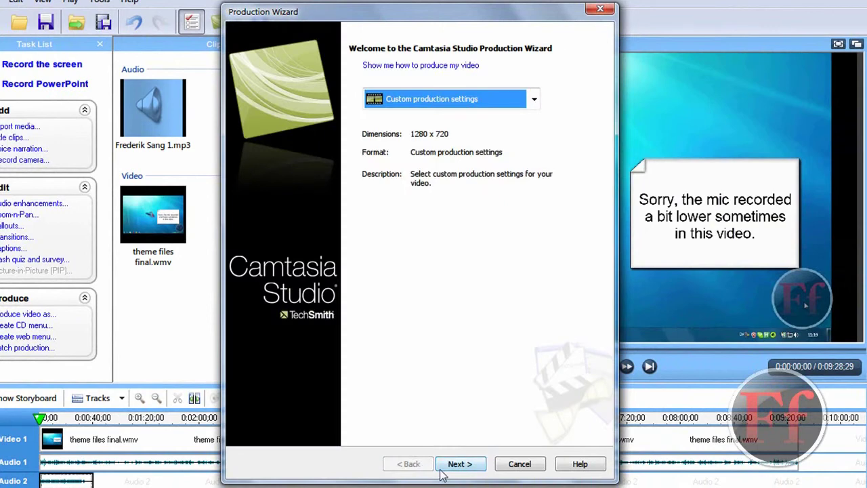
{"action": "left_click", "coordinate": [449, 466]}
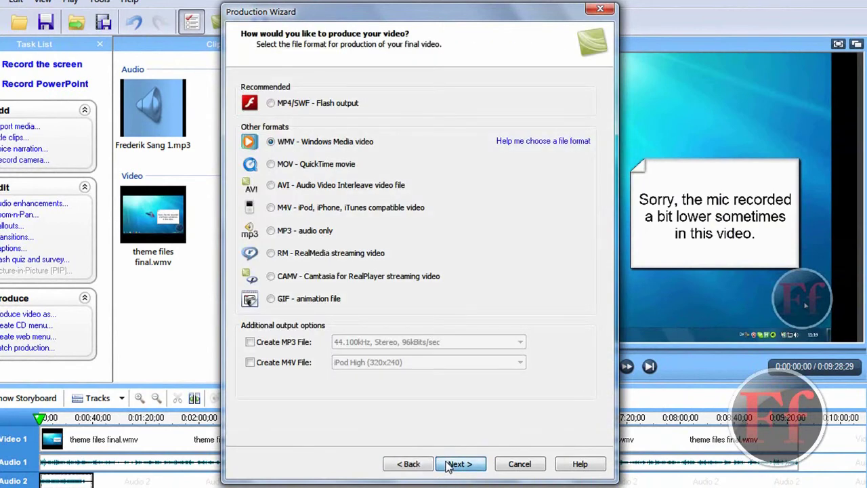
{"action": "left_click", "coordinate": [447, 467]}
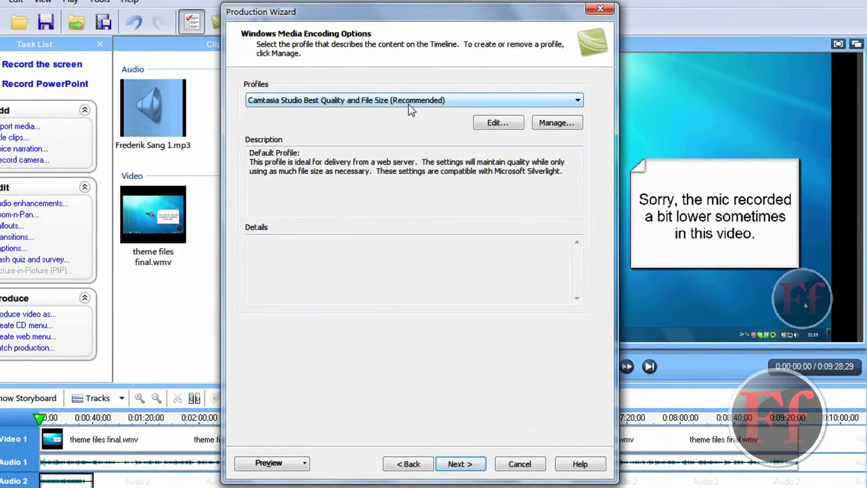
{"action": "left_click", "coordinate": [458, 465]}
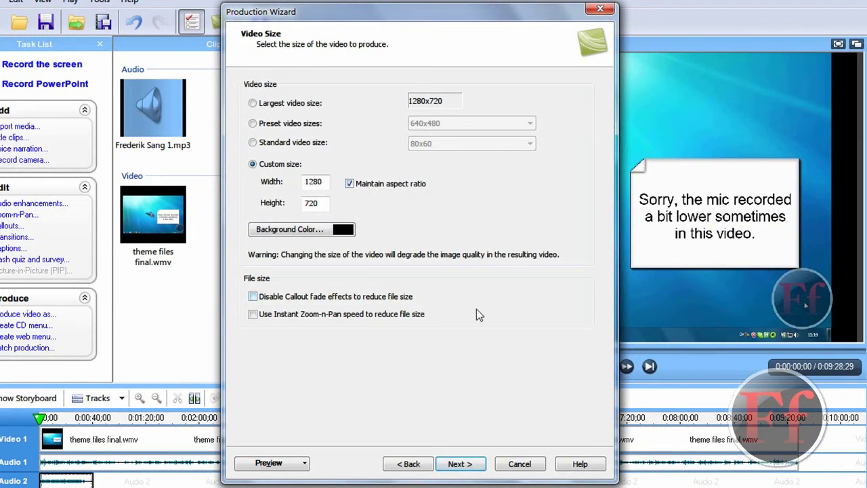
{"action": "left_click", "coordinate": [452, 475]}
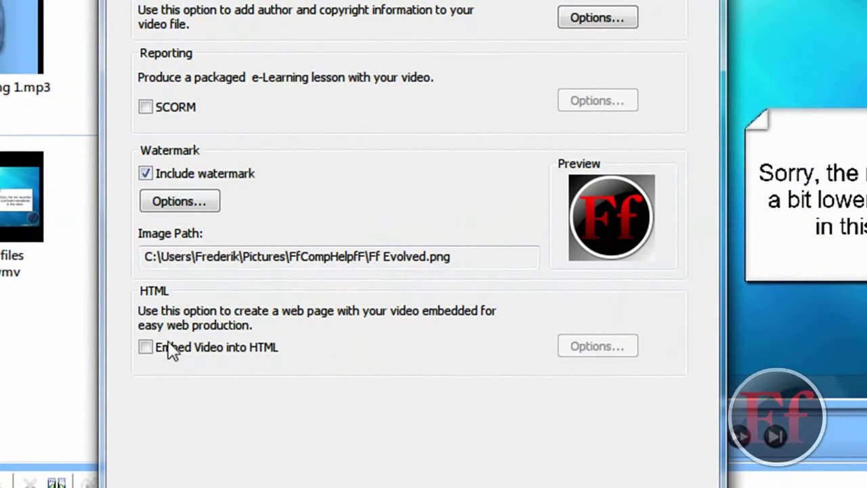
Open the watermark settings showing Ff Evolved.png and browse the Desktop for the image
{"action": "left_click", "coordinate": [210, 199]}
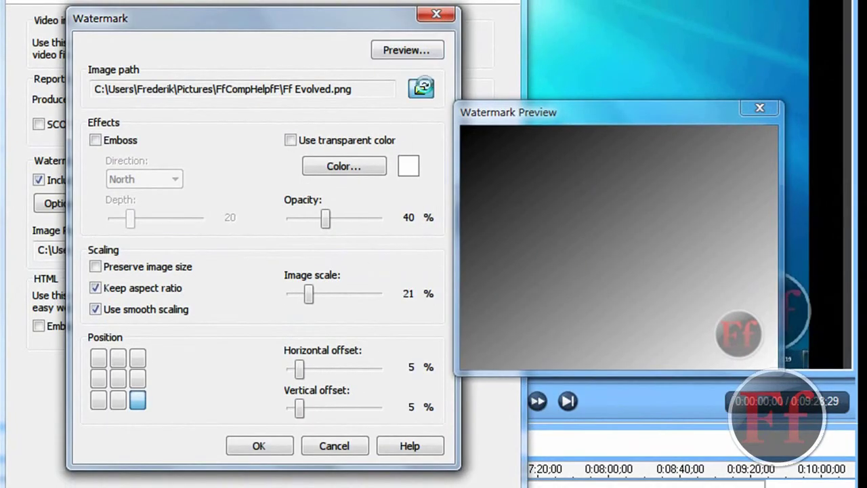
{"action": "left_click", "coordinate": [423, 91]}
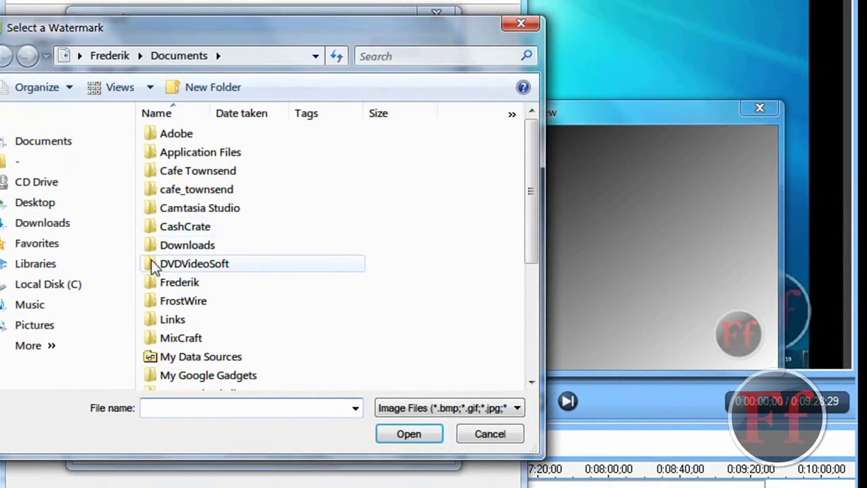
{"action": "left_click", "coordinate": [90, 210]}
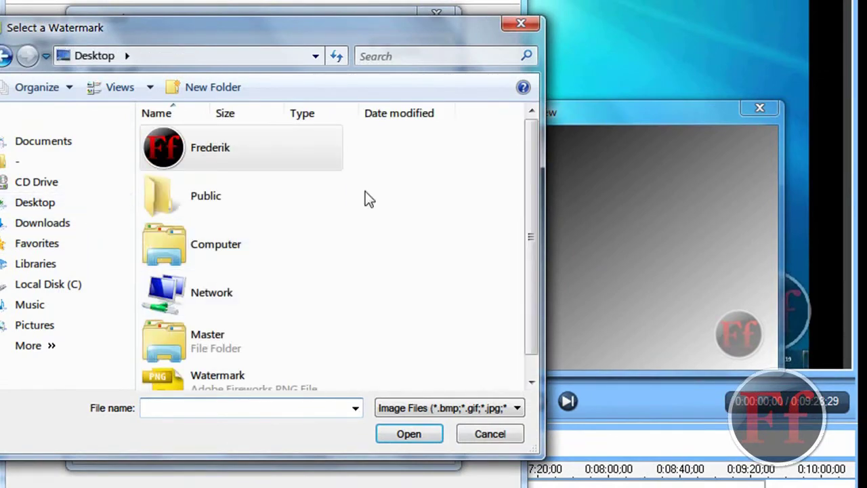
{"action": "scroll", "coordinate": [534, 116], "scroll_direction": "down", "scroll_amount": 1}
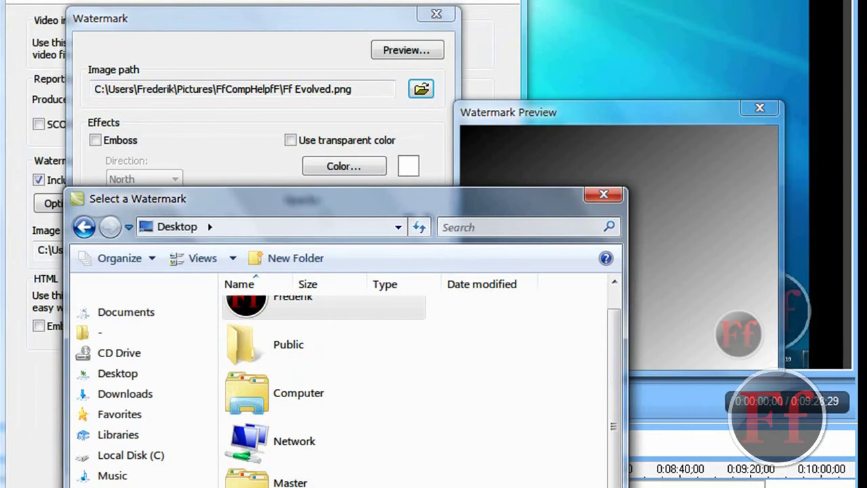
{"action": "left_click", "coordinate": [453, 226]}
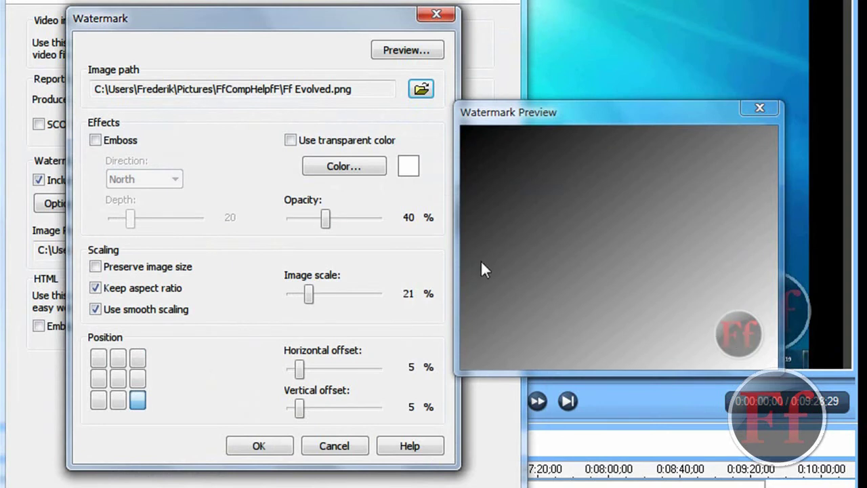
Drag the watermark Opacity slider up to 55%
{"action": "mouse_move", "coordinate": [328, 222]}
{"action": "left_mouse_down"}
{"action": "mouse_move", "coordinate": [339, 223]}
{"action": "mouse_move", "coordinate": [300, 219]}
{"action": "mouse_move", "coordinate": [336, 197]}
{"action": "mouse_move", "coordinate": [307, 211]}
{"action": "mouse_move", "coordinate": [363, 209]}
{"action": "mouse_move", "coordinate": [360, 202]}
{"action": "mouse_move", "coordinate": [416, 208]}
{"action": "mouse_move", "coordinate": [244, 221]}
{"action": "mouse_move", "coordinate": [476, 179]}
{"action": "mouse_move", "coordinate": [105, 227]}
{"action": "mouse_move", "coordinate": [362, 199]}
{"action": "mouse_move", "coordinate": [339, 218]}
{"action": "left_mouse_up"}
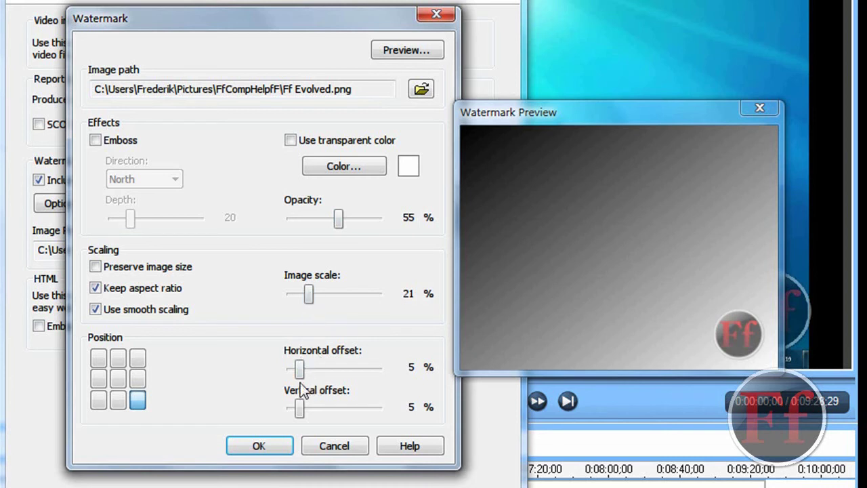
{"action": "left_click", "coordinate": [153, 139]}
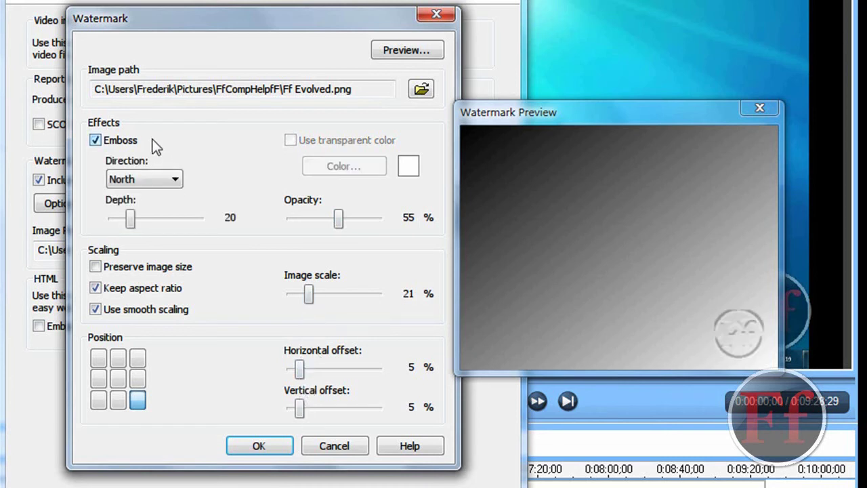
{"action": "left_click", "coordinate": [186, 141]}
{"action": "left_click", "coordinate": [319, 140]}
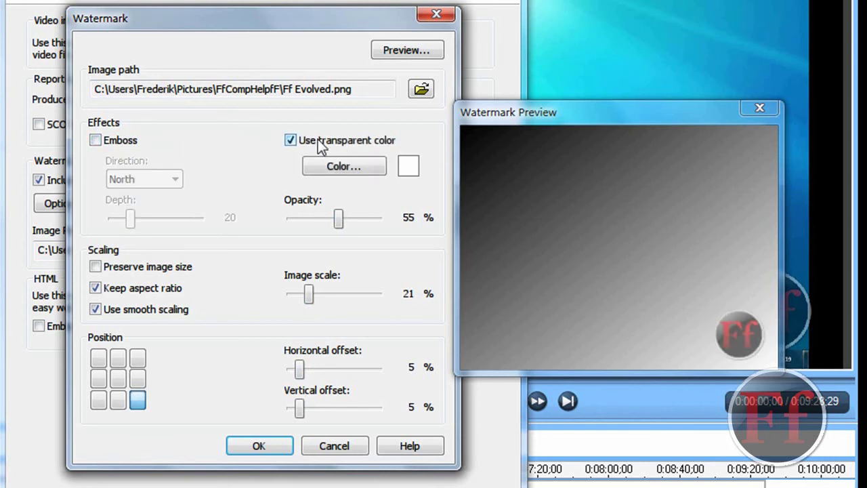
{"action": "left_click", "coordinate": [319, 141]}
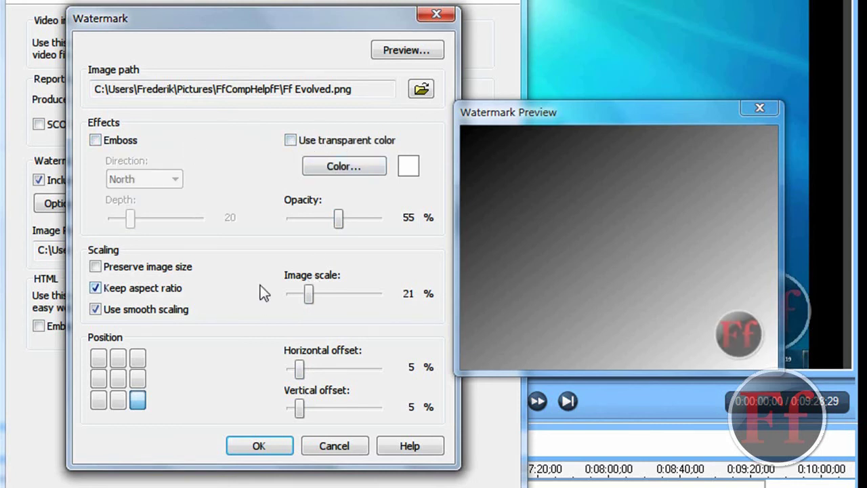
{"action": "left_click", "coordinate": [139, 379]}
{"action": "left_click", "coordinate": [138, 359]}
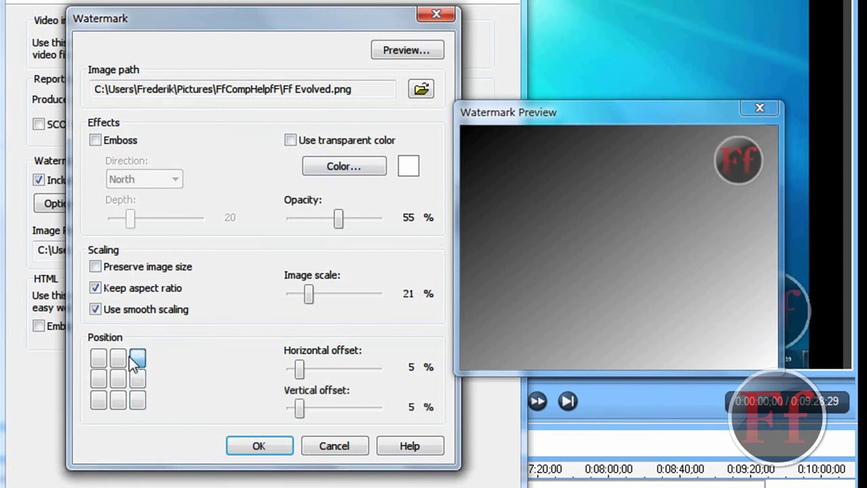
{"action": "left_click", "coordinate": [118, 361]}
{"action": "left_click", "coordinate": [118, 379]}
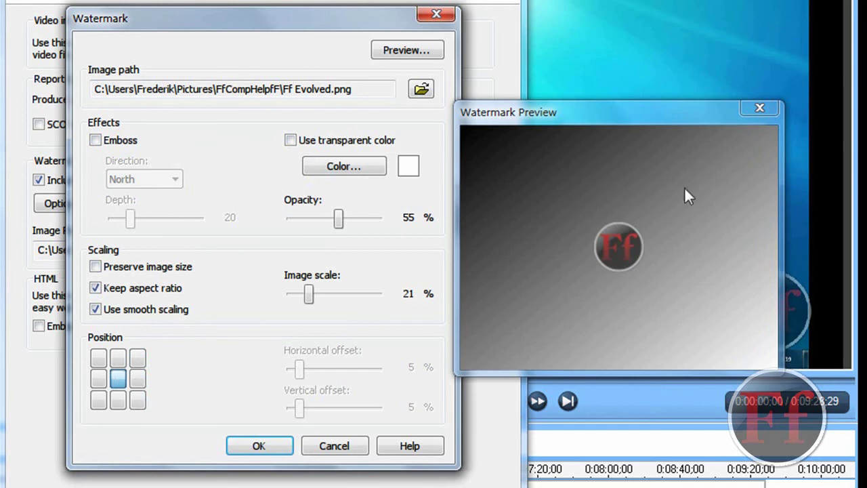
{"action": "left_click", "coordinate": [137, 400]}
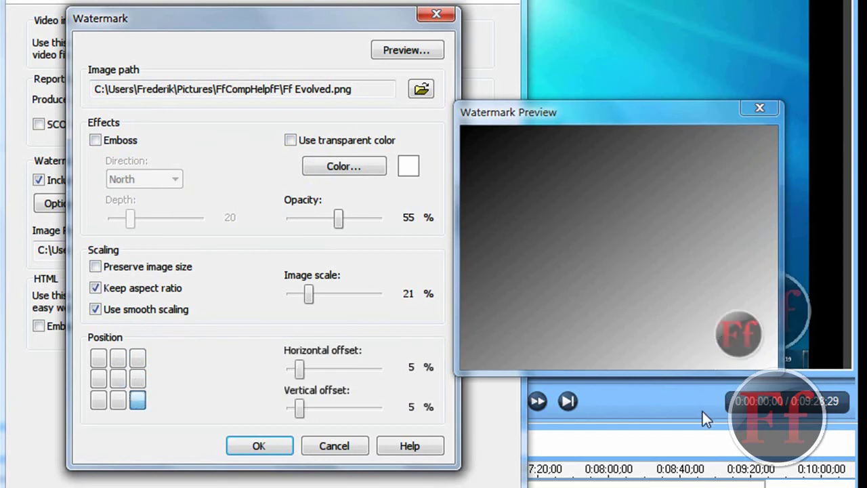
{"action": "left_click", "coordinate": [169, 296]}
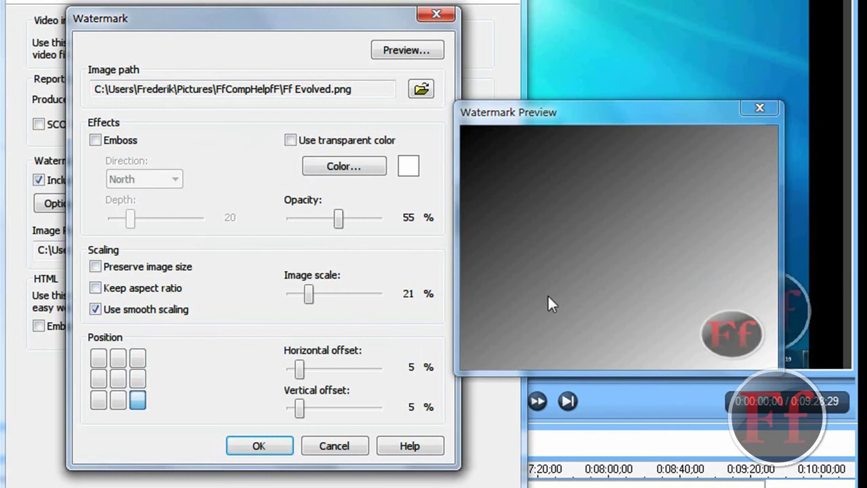
{"action": "left_click", "coordinate": [145, 291]}
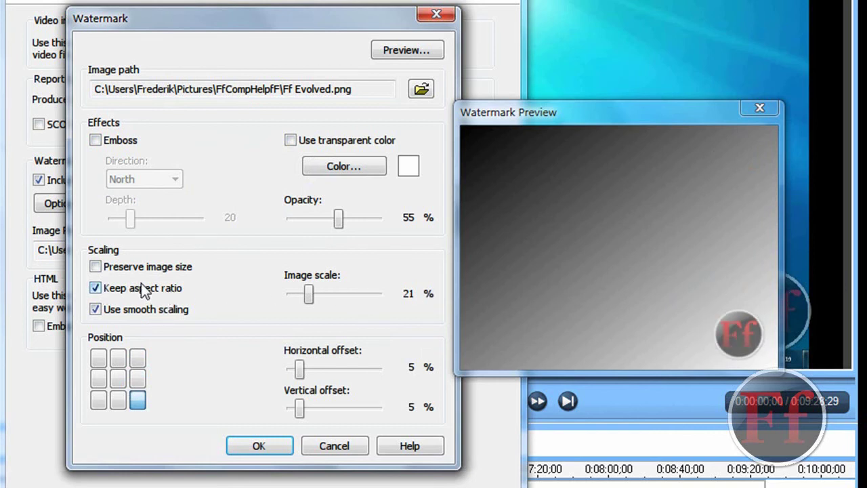
{"action": "left_click", "coordinate": [149, 312]}
{"action": "left_click", "coordinate": [147, 309]}
{"action": "left_click", "coordinate": [147, 309]}
{"action": "left_click", "coordinate": [147, 309]}
{"action": "left_click", "coordinate": [189, 265]}
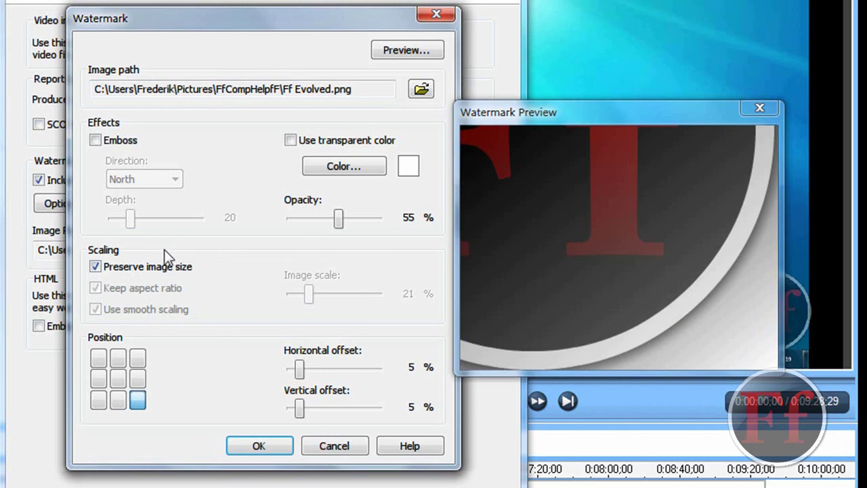
{"action": "left_click", "coordinate": [166, 268]}
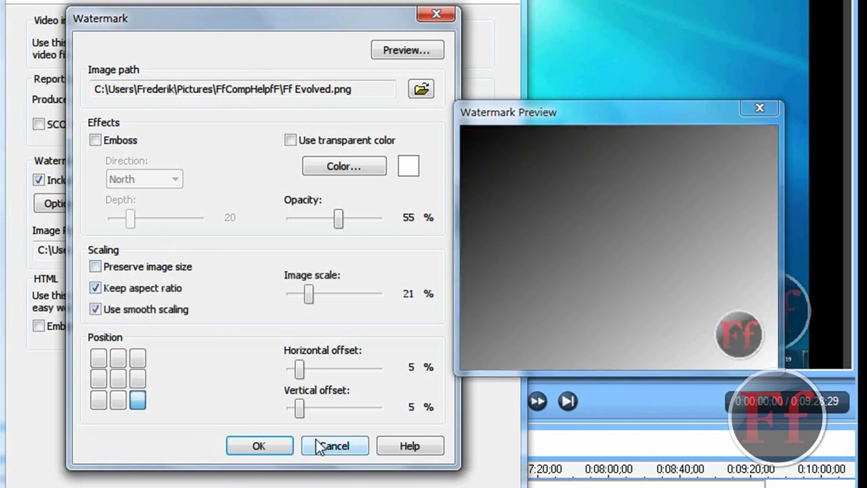
Confirm the Ff Evolved.png watermark settings and close the Watermark dialog
{"action": "left_click", "coordinate": [277, 449]}
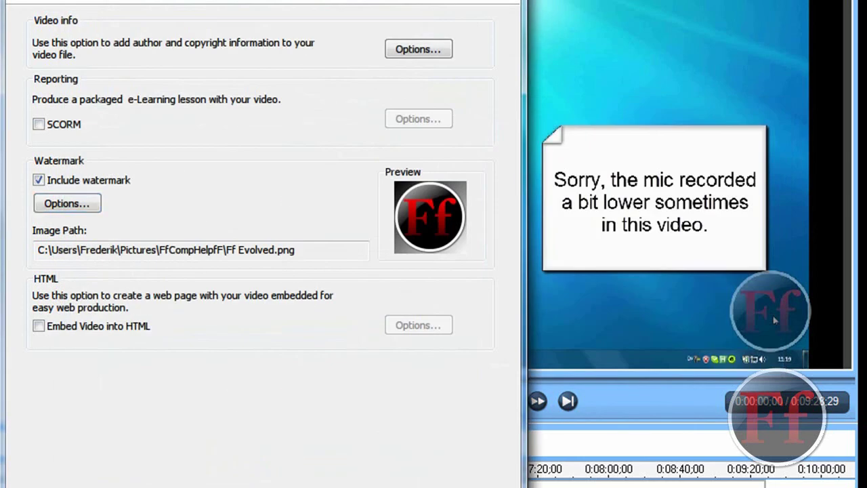